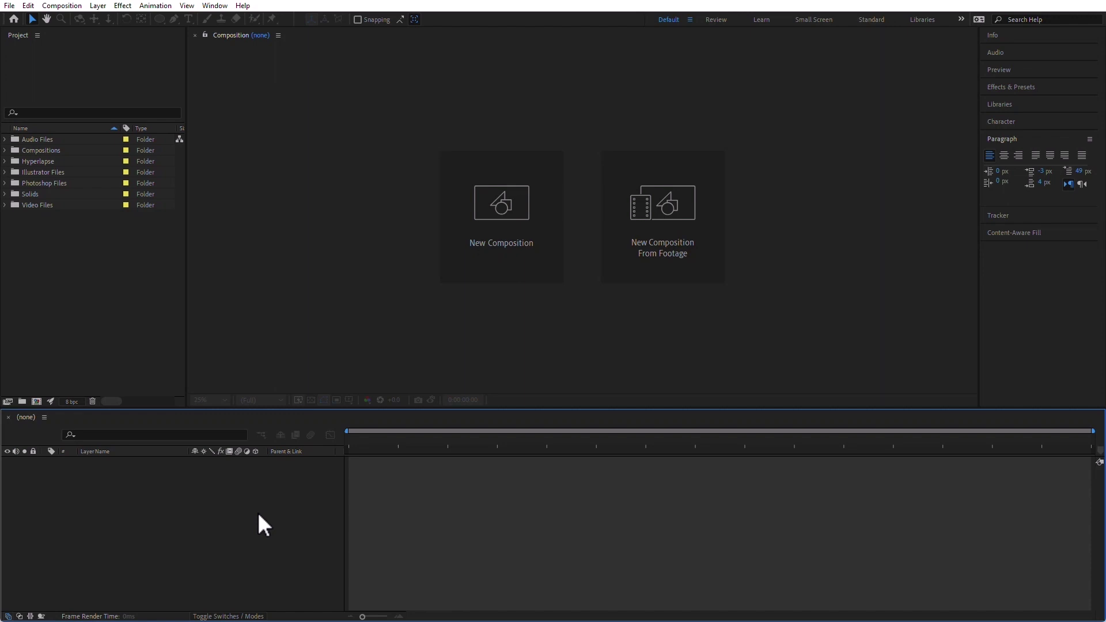
Step: Start a new composition with Ctrl+N to get its Composition Settings
key("ctrl+n")
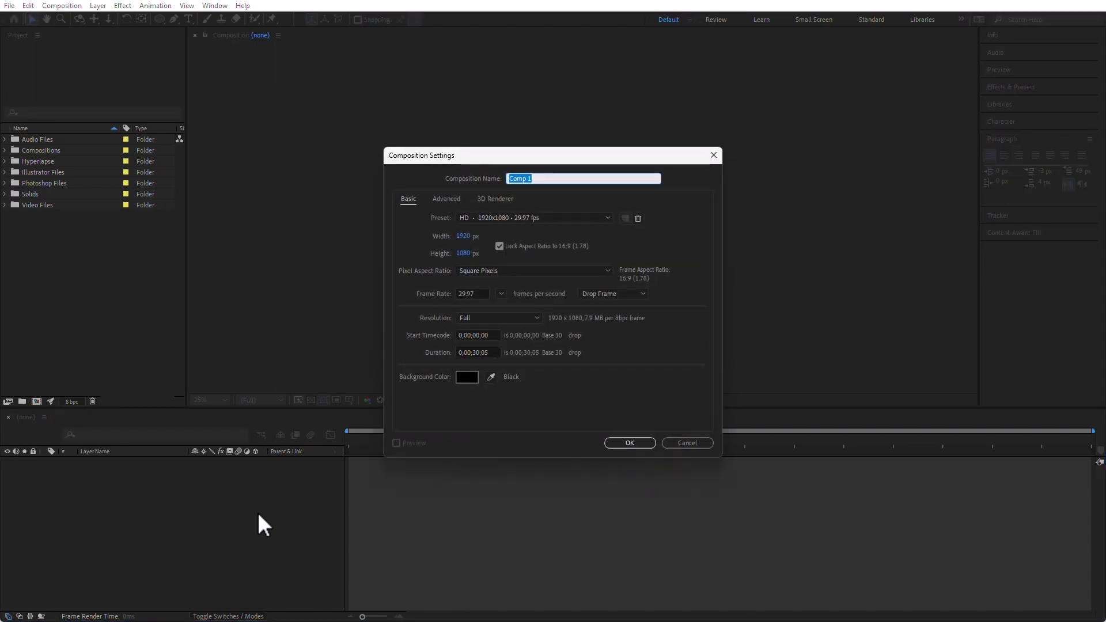
Step: Create the 'Text animation' comp and type point text 'This is some point text' in its upper left
type("Text animation")
left_click(631, 443)
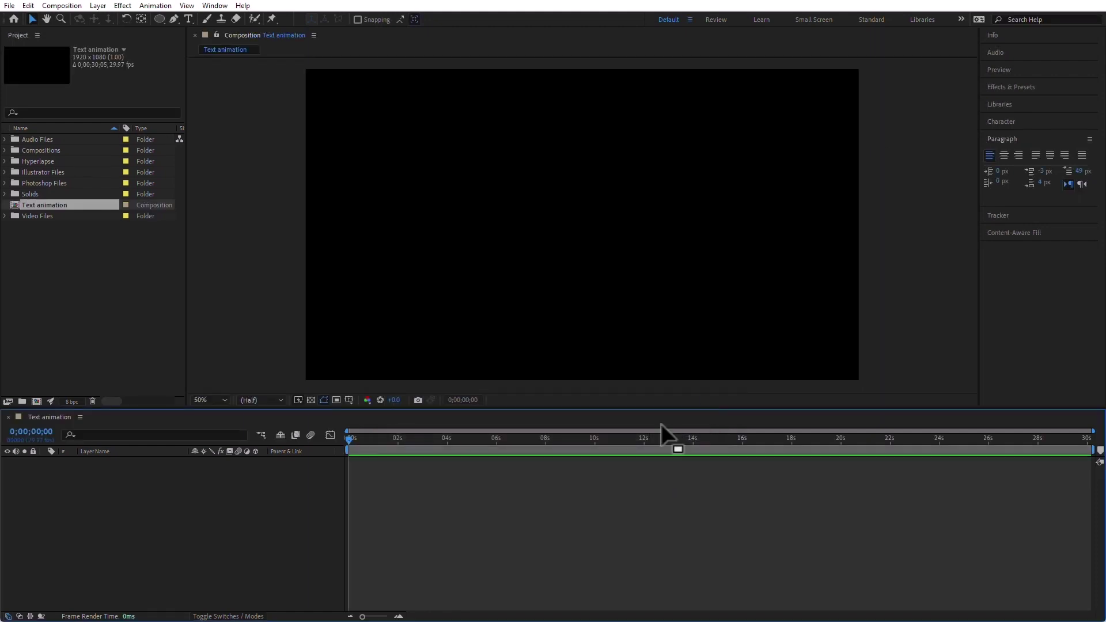
left_click(188, 19)
left_click(405, 167)
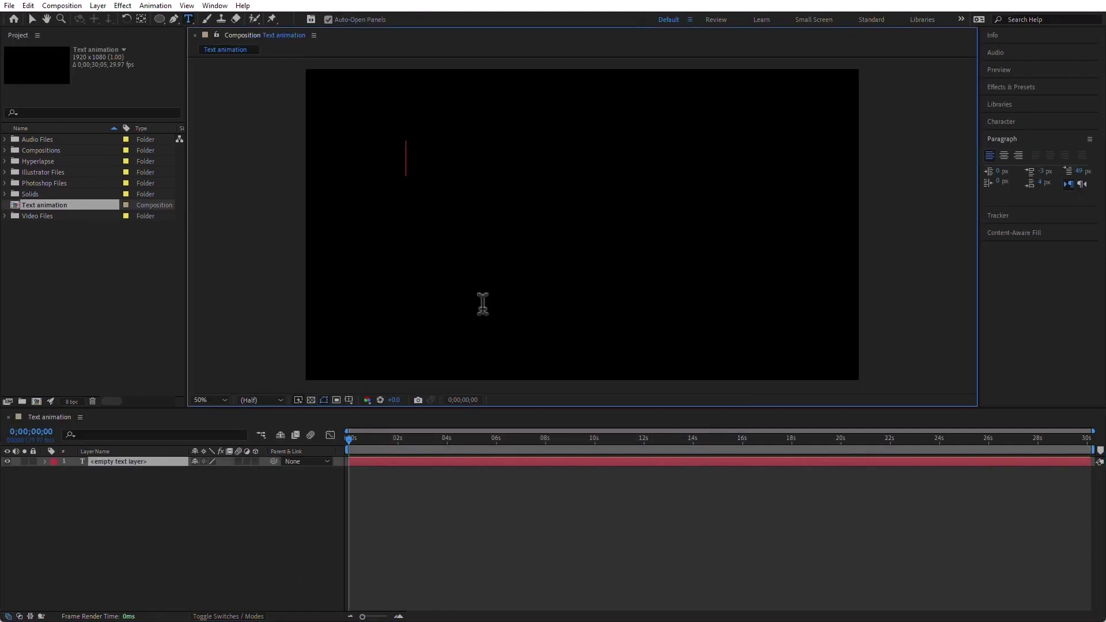
type("Thei")
key("BackSpace")
key("BackSpace")
key("BackSpace")
type("his is some")
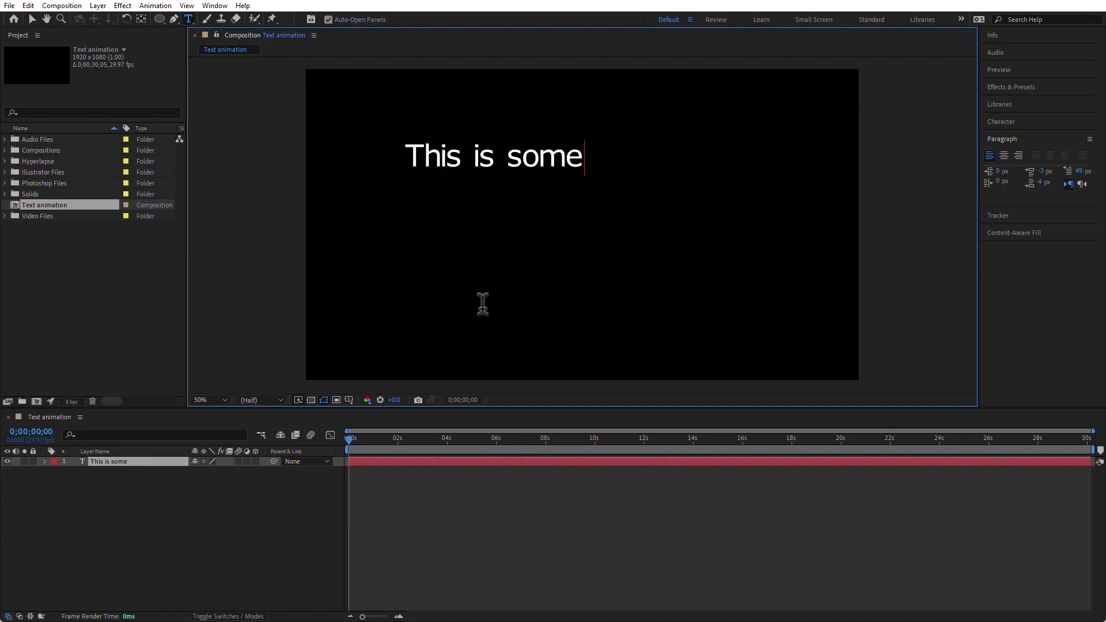
type(" point text")
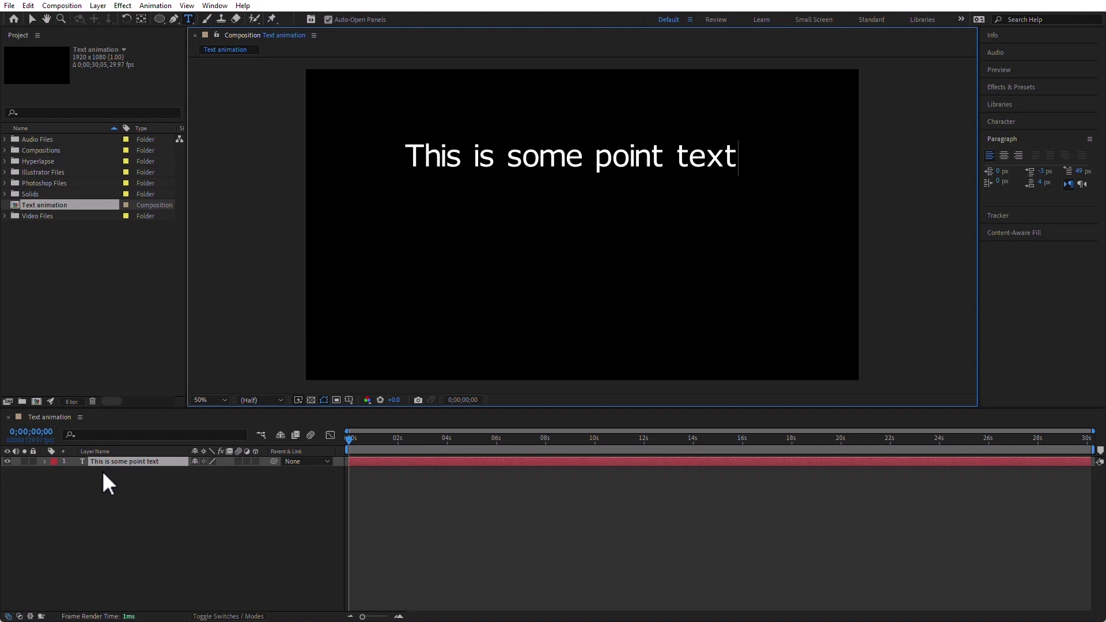
Step: Finish the text, then expand Effects & Presets > Animation Presets > Text and widen the panel
left_click(120, 461)
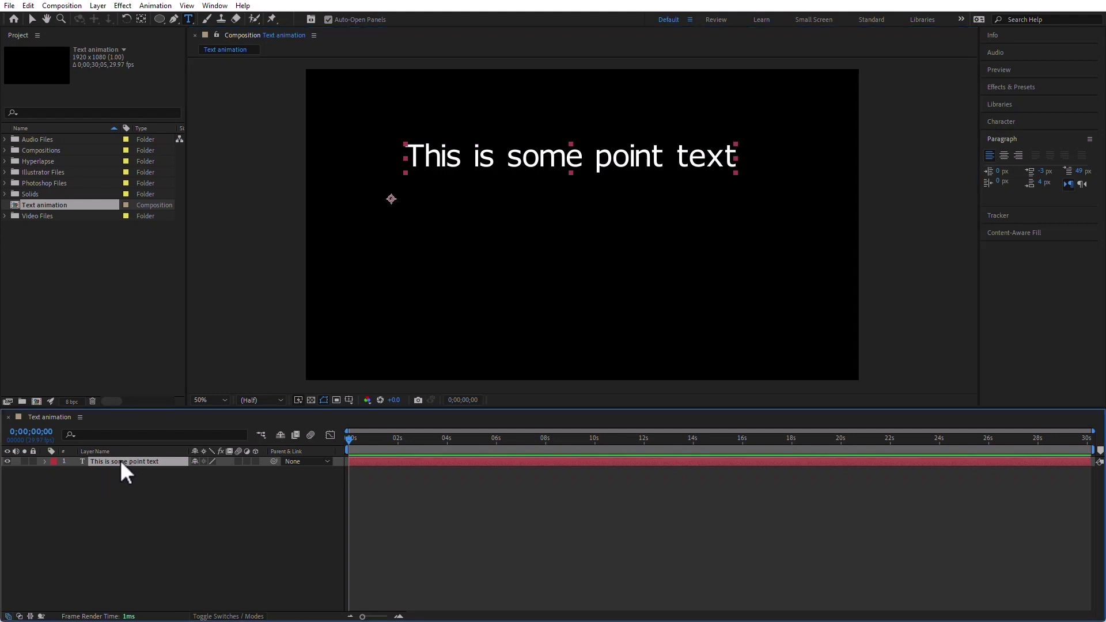
left_click(1005, 87)
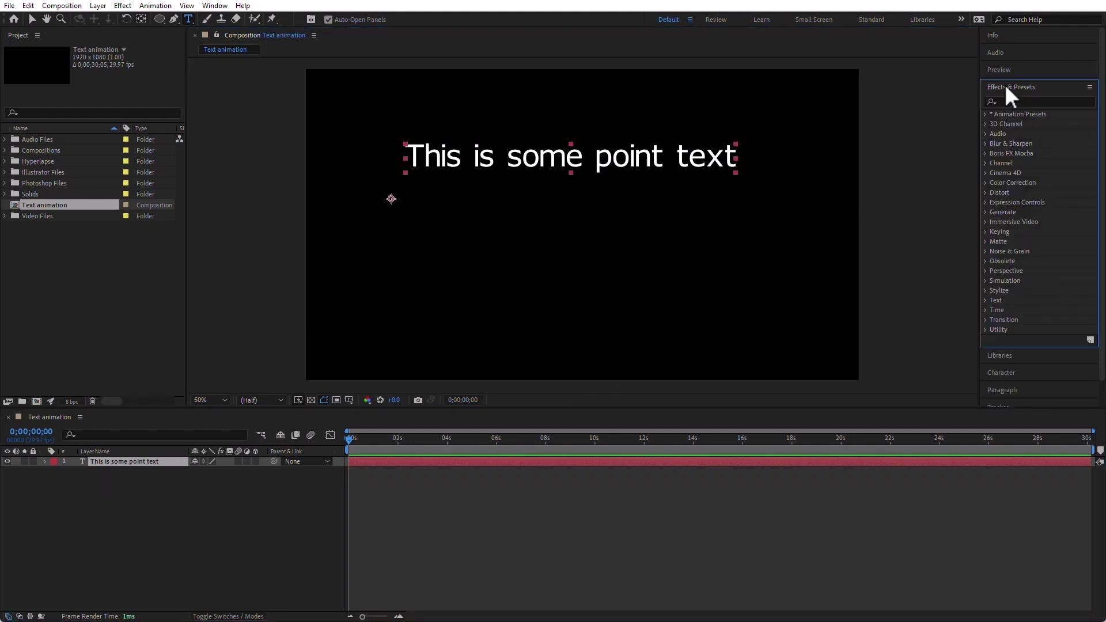
left_click(984, 114)
left_click(994, 202)
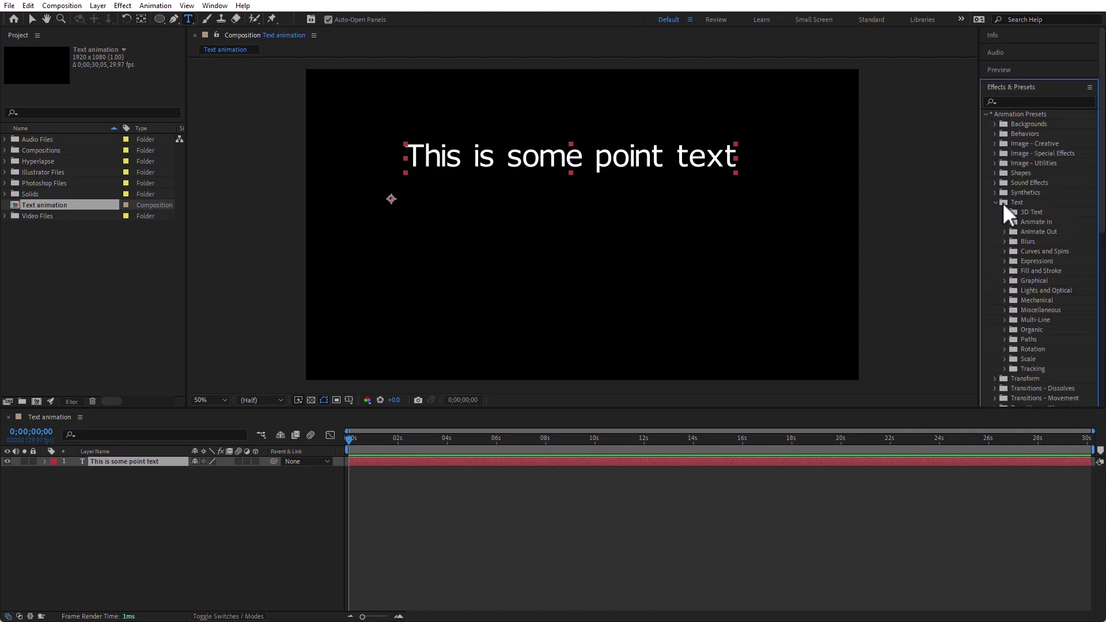
left_click_drag(979, 126, 840, 134)
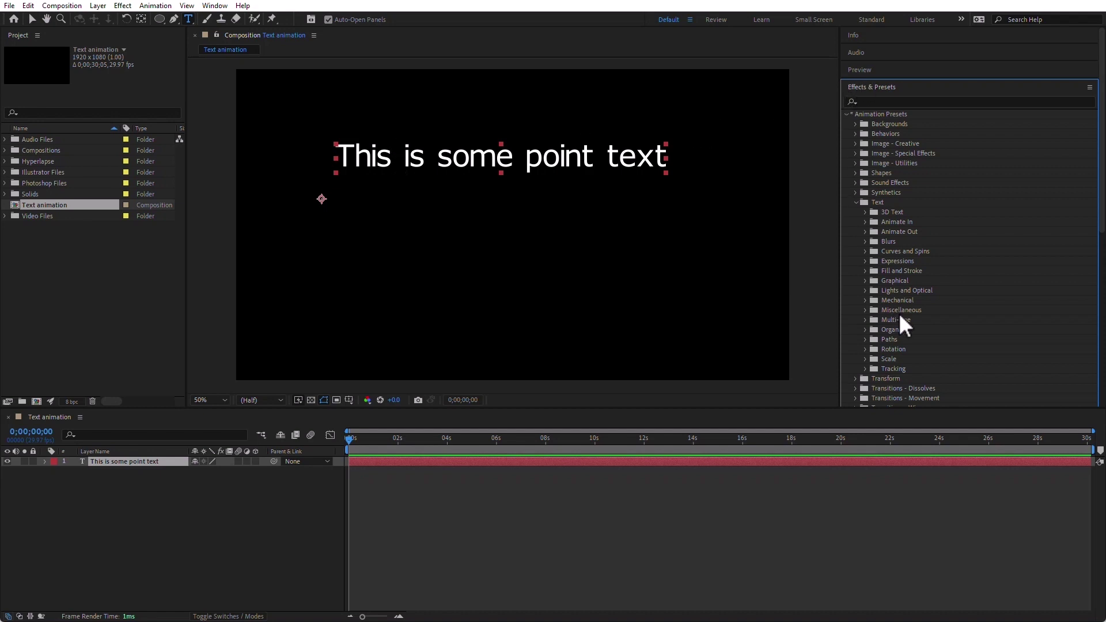
left_click(857, 89)
Step: In the Character panel, select all the text and set Baseline Shift to 0 px
left_click(861, 121)
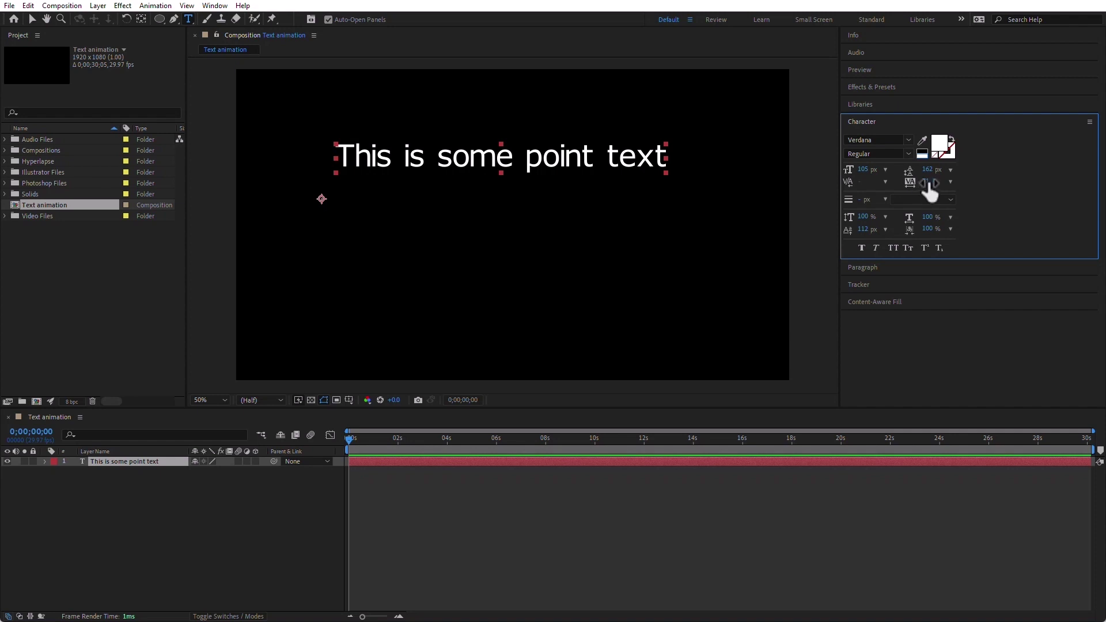
double_click(510, 164)
triple_click(520, 168)
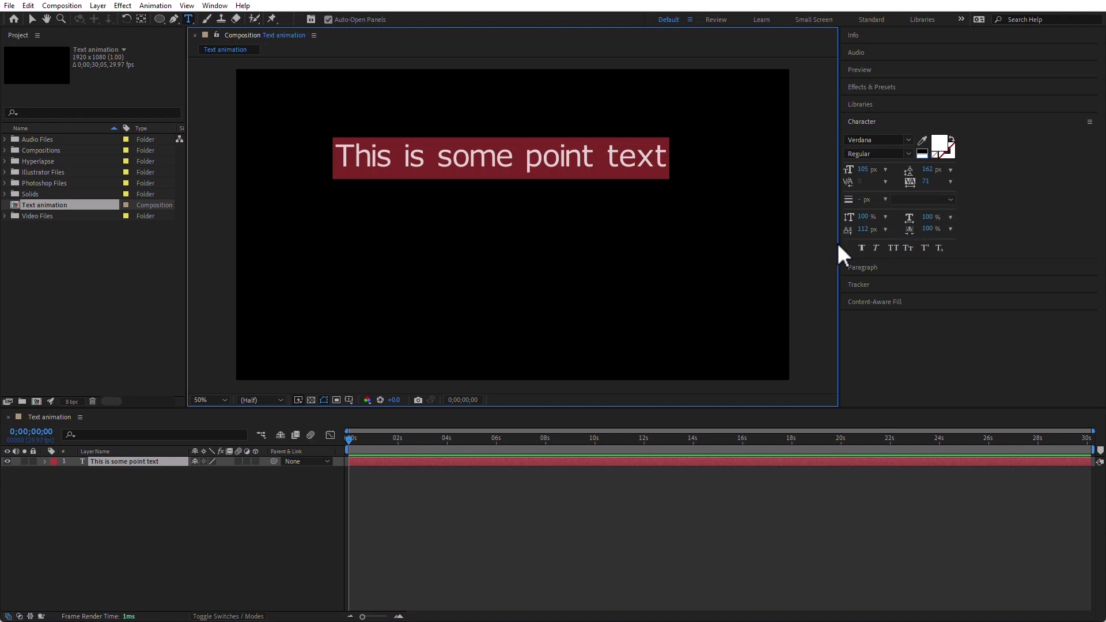
left_click(862, 229)
type("0")
key("Return")
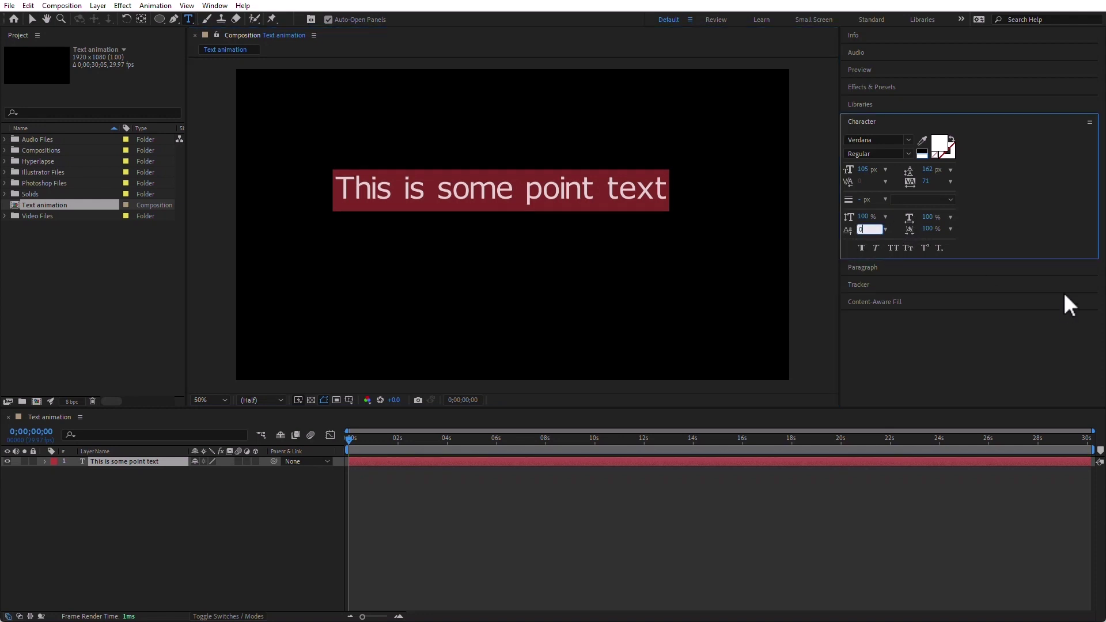
left_click(311, 507)
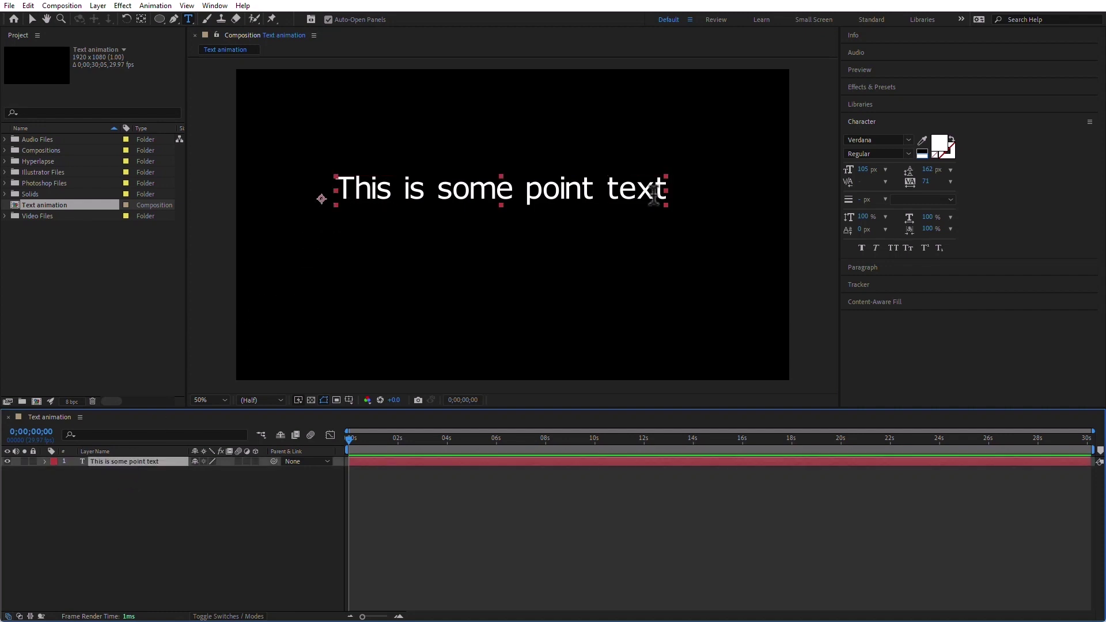
Step: Set tracking to 0 and leading to Auto, leaving font size unchanged
left_click(950, 182)
left_click(946, 277)
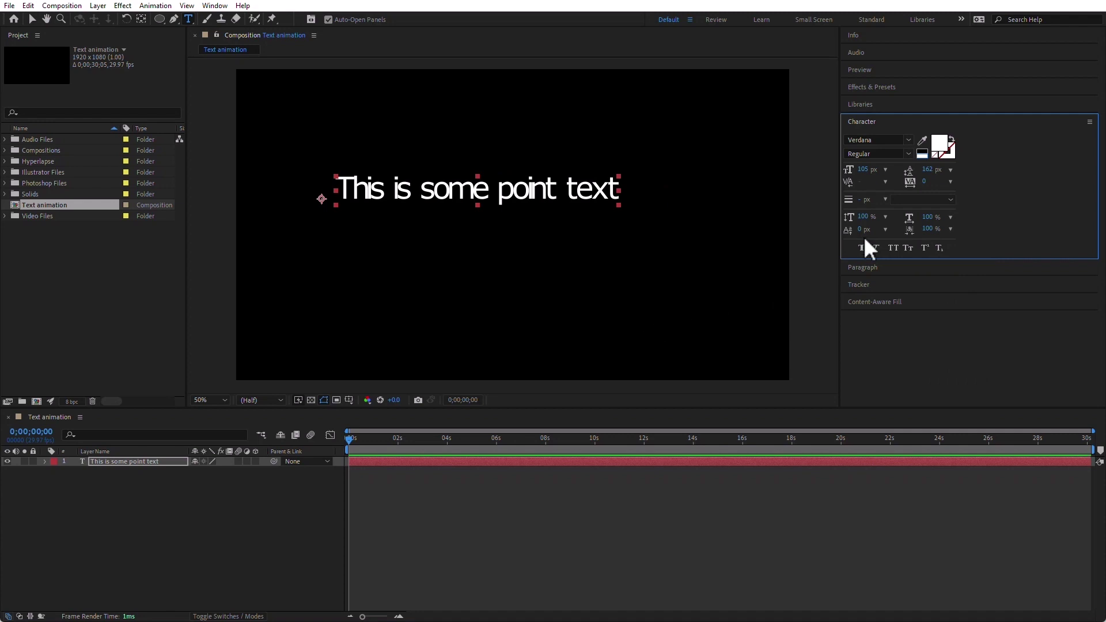
left_click(951, 170)
scroll(953, 217, "up", 3)
left_click(953, 180)
left_click(885, 169)
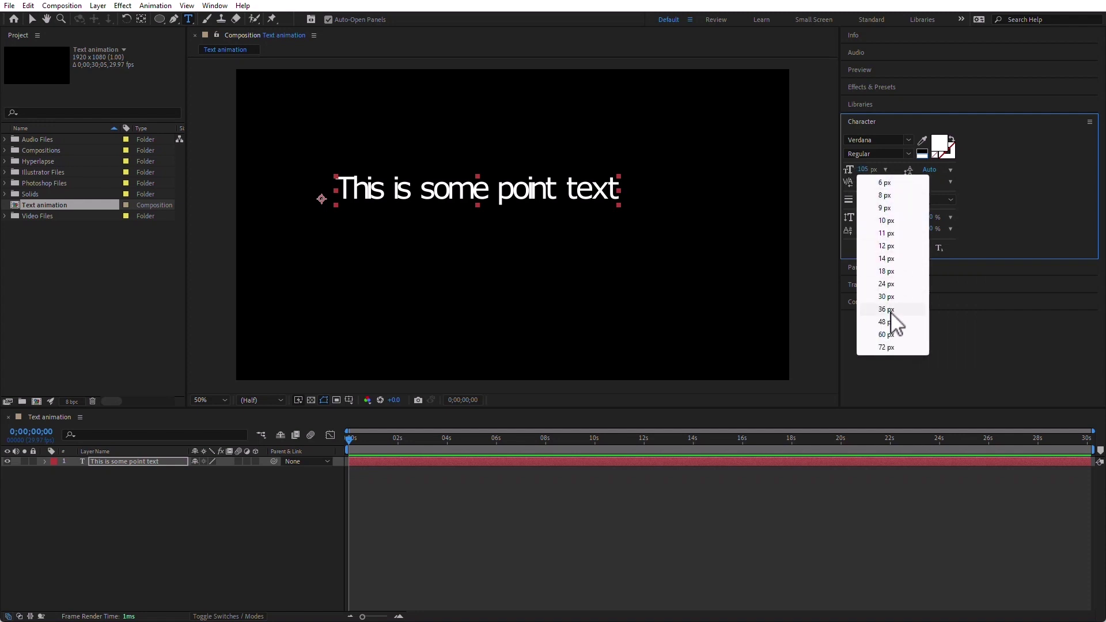
left_click(1026, 199)
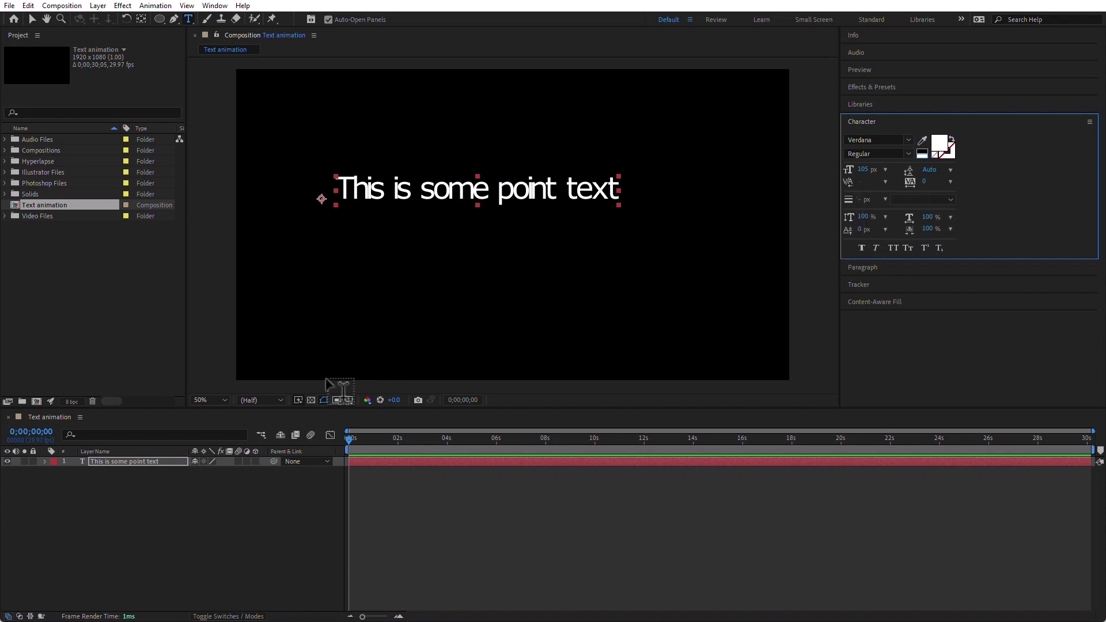
Step: Reselect the whole line and scrub letter tracking up to 73
left_click(228, 562)
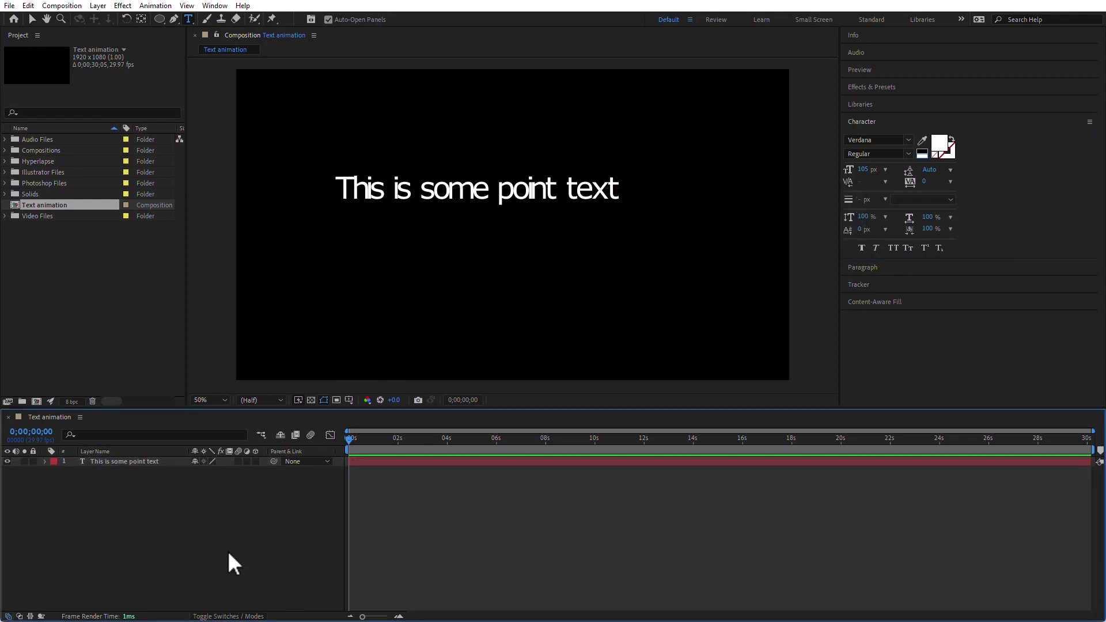
left_click(433, 192)
triple_click(407, 193)
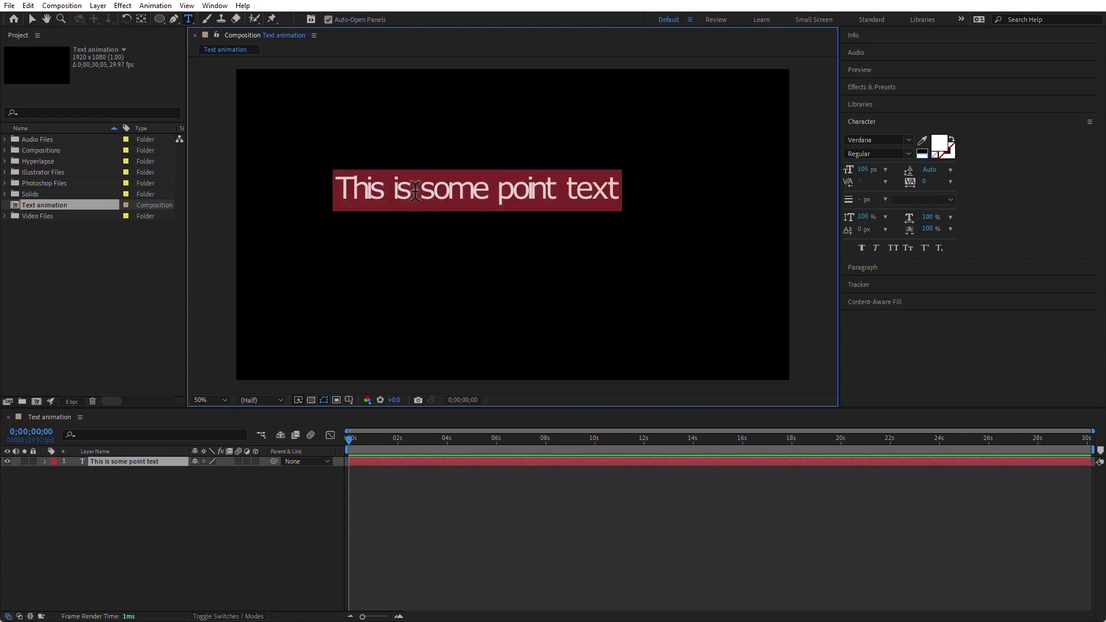
left_click(951, 182)
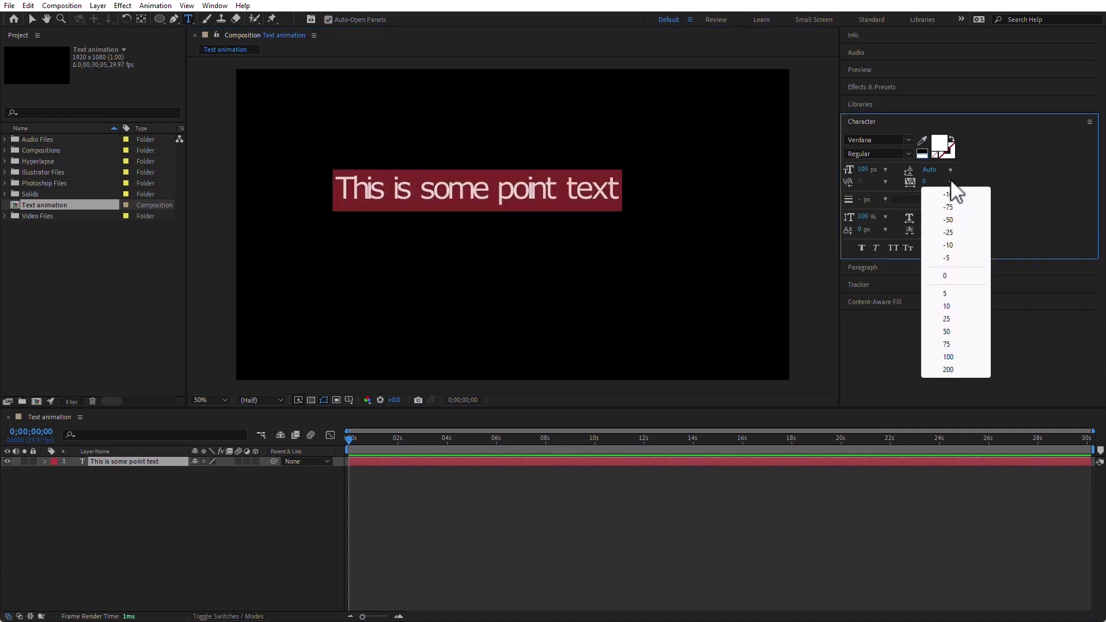
left_click(948, 278)
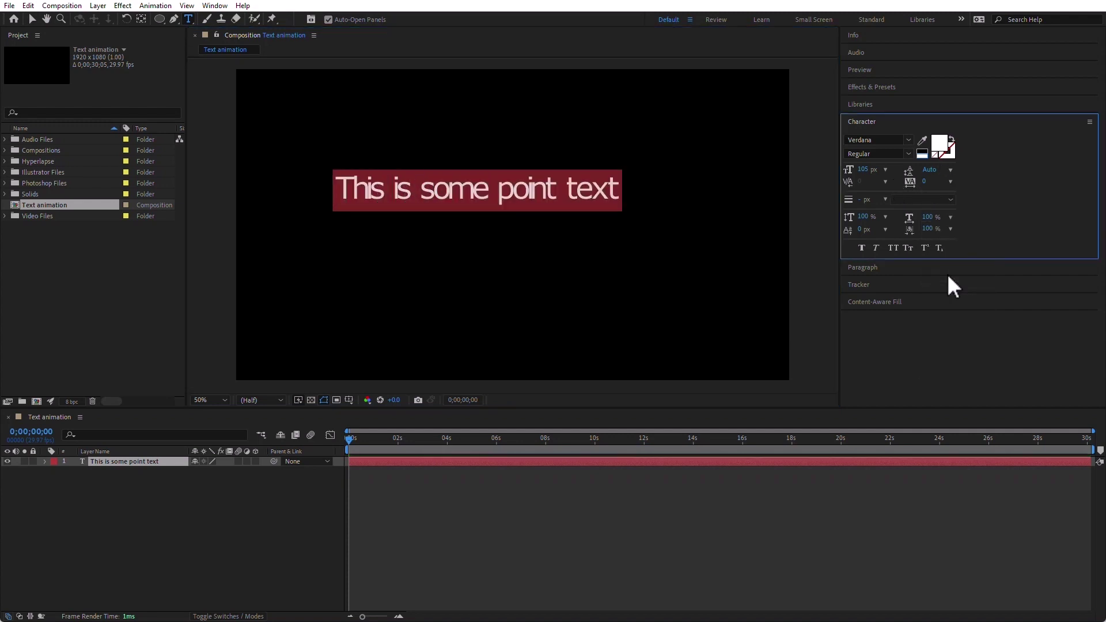
left_click_drag(925, 181, 965, 185)
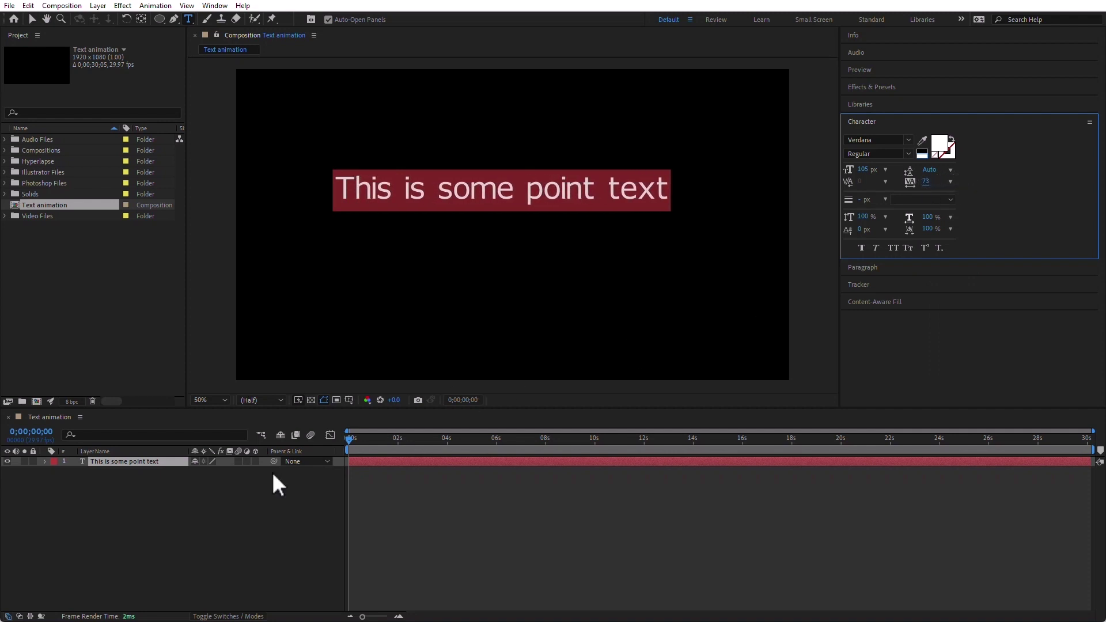
left_click(407, 535)
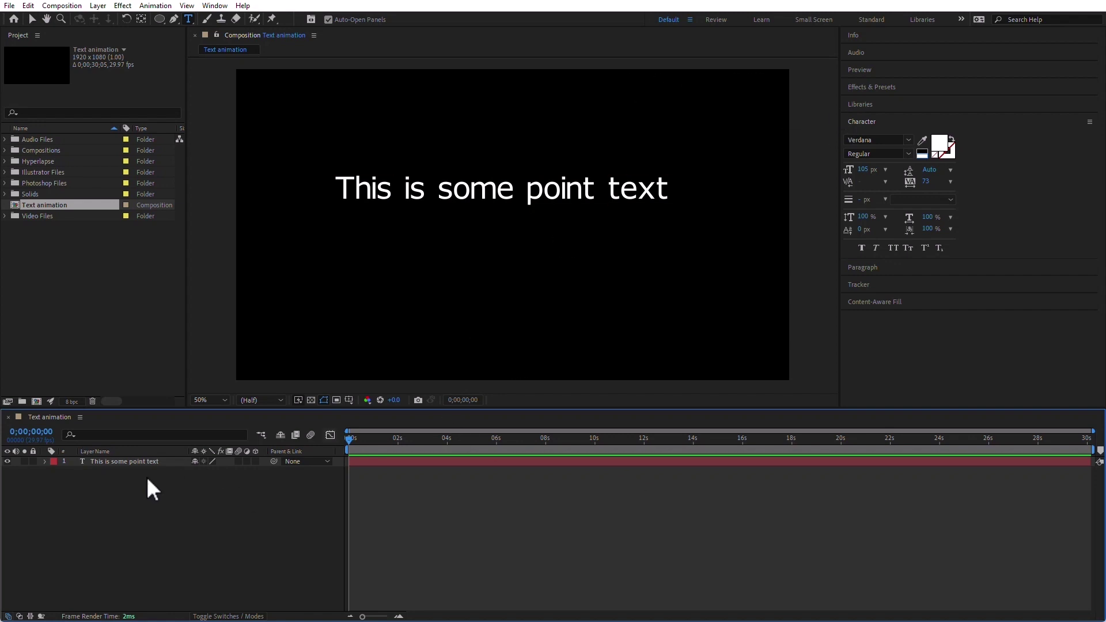
left_click(131, 461)
Step: Apply Animate In > Alternating Characters In to the text layer
left_click(870, 87)
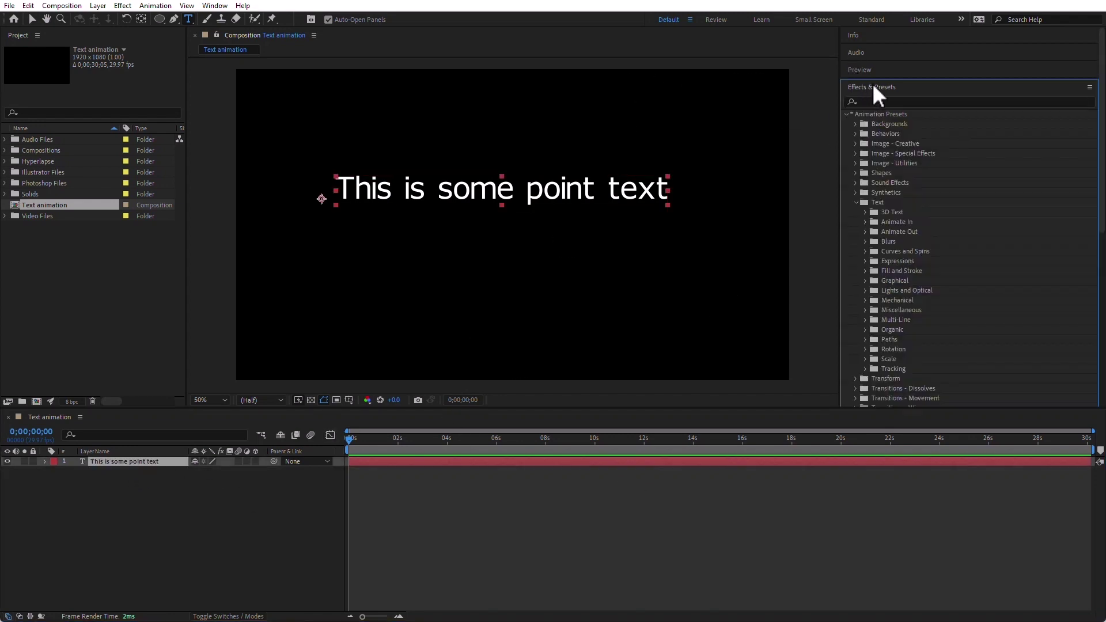
scroll(928, 261, "down", 4)
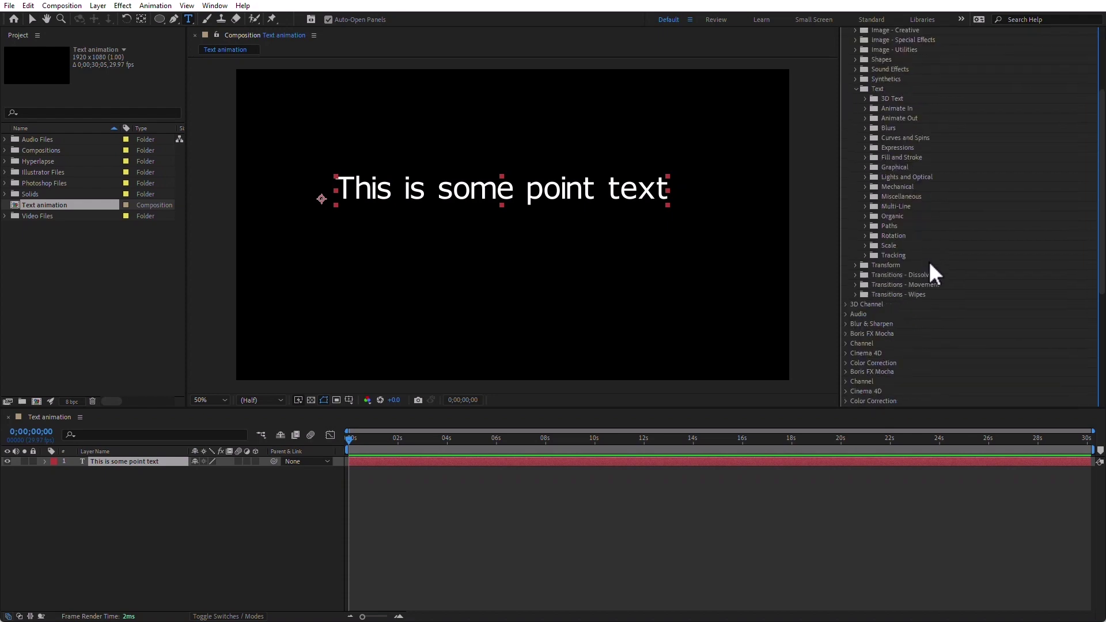
left_click(865, 108)
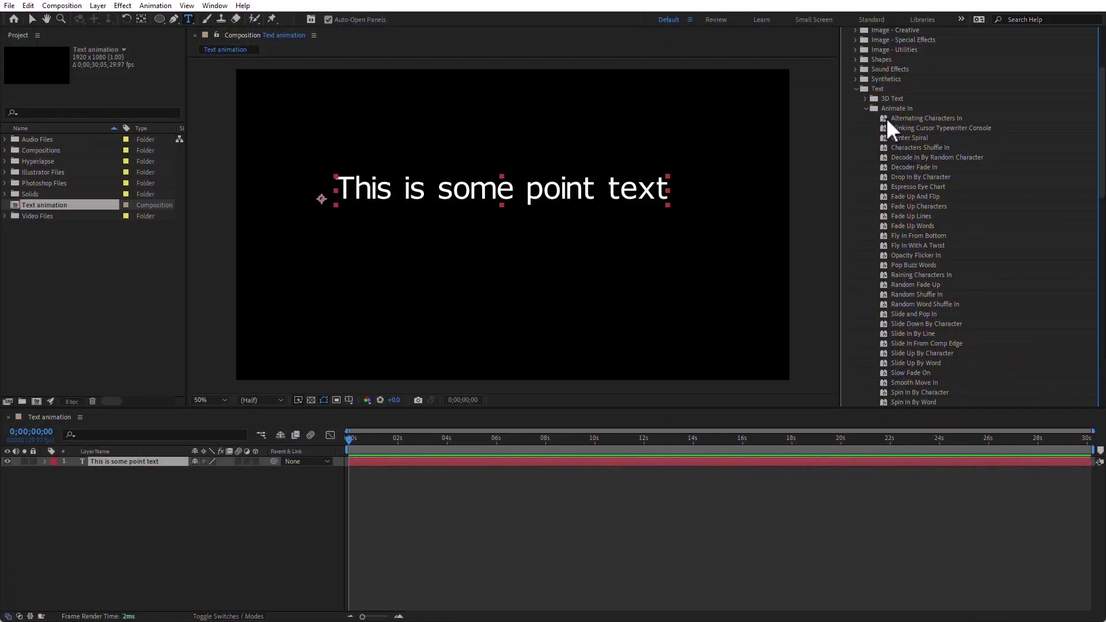
left_click_drag(887, 119, 570, 190)
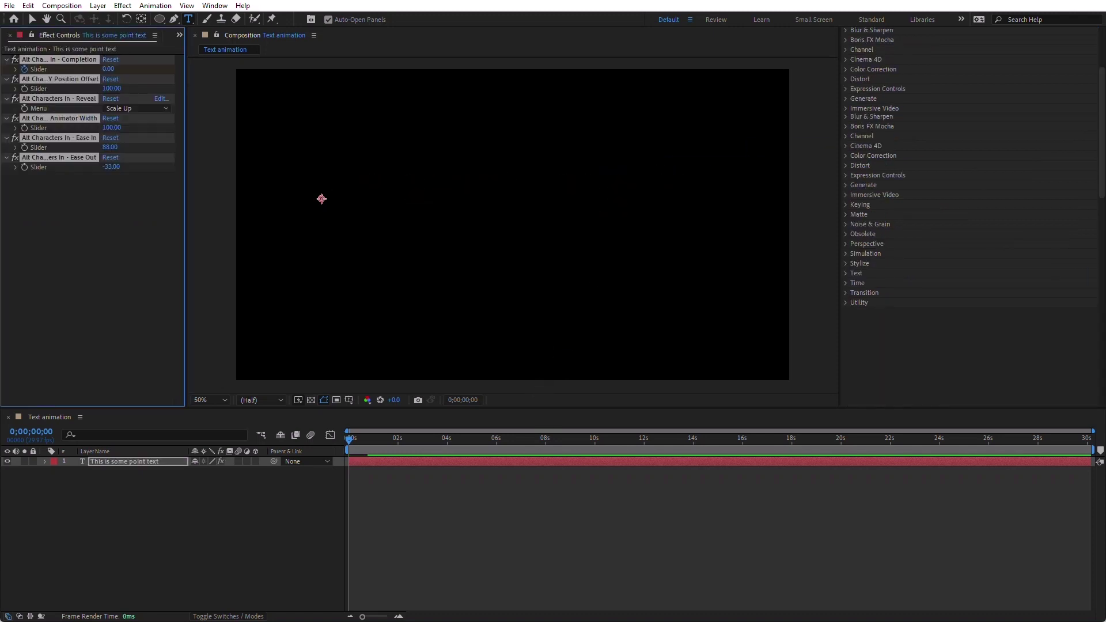
Step: Preview the animation, then remove all its effects and return to 0:00
key("v")
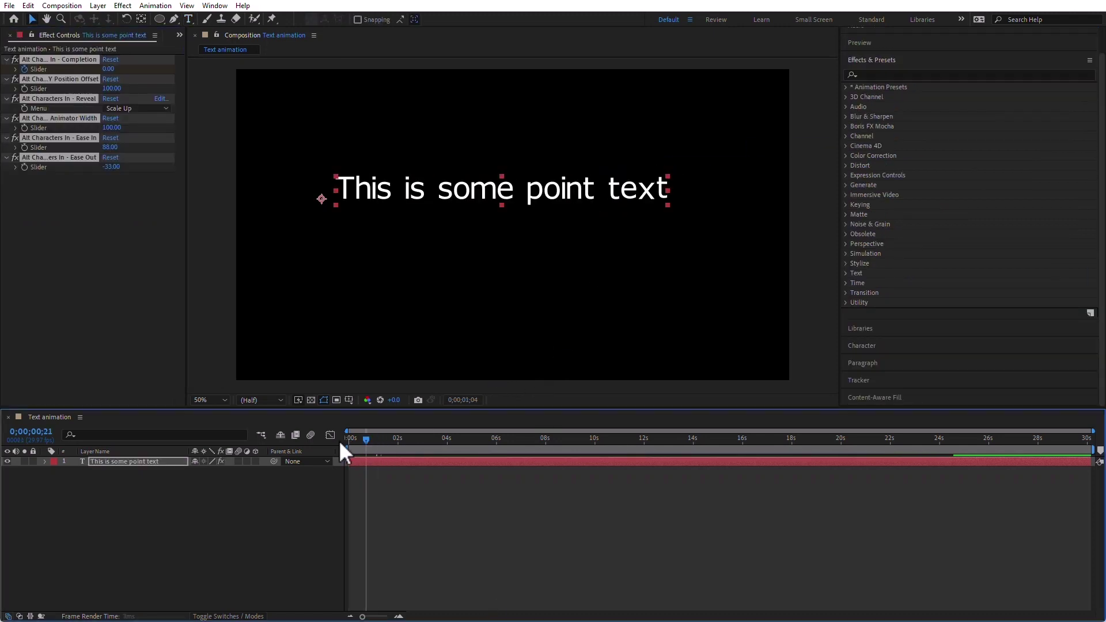
left_click(636, 487)
key("space")
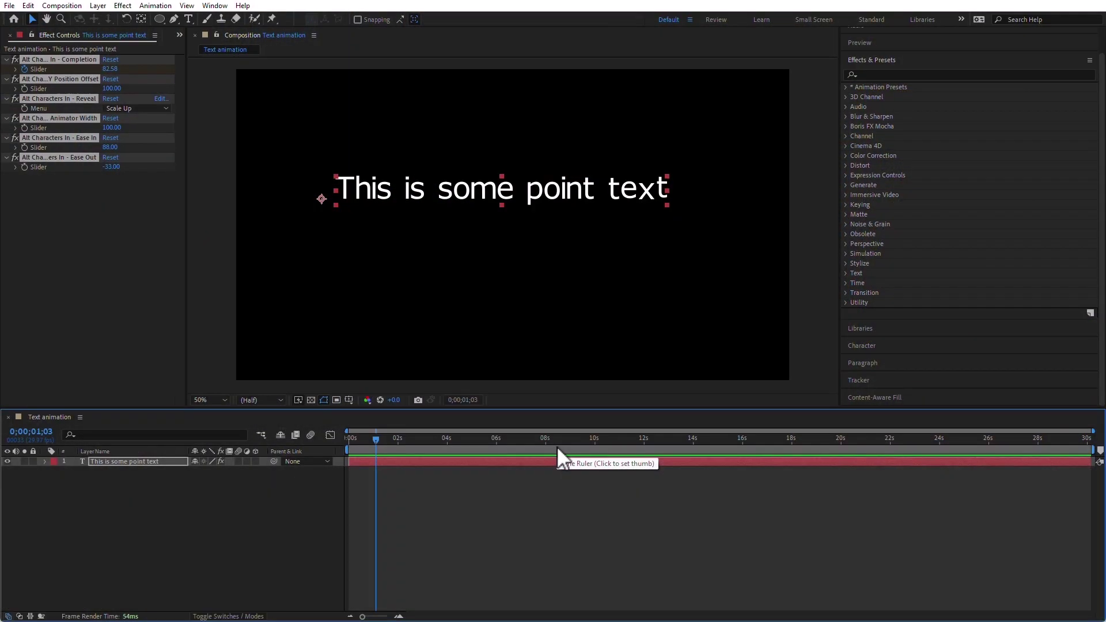
key("ctrl+shift+e")
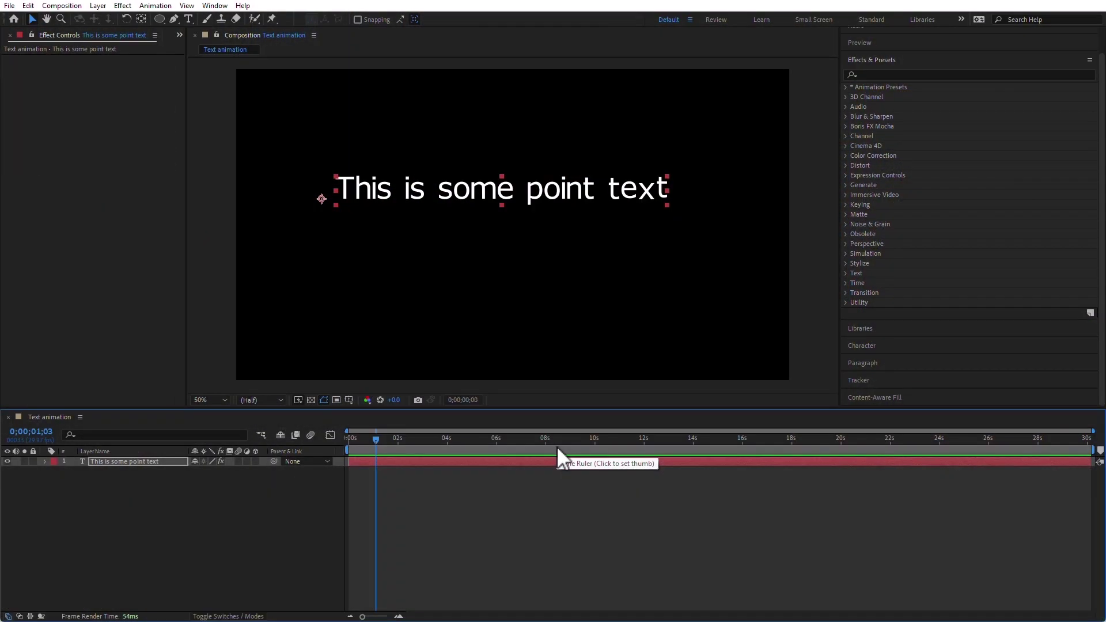
key("Home")
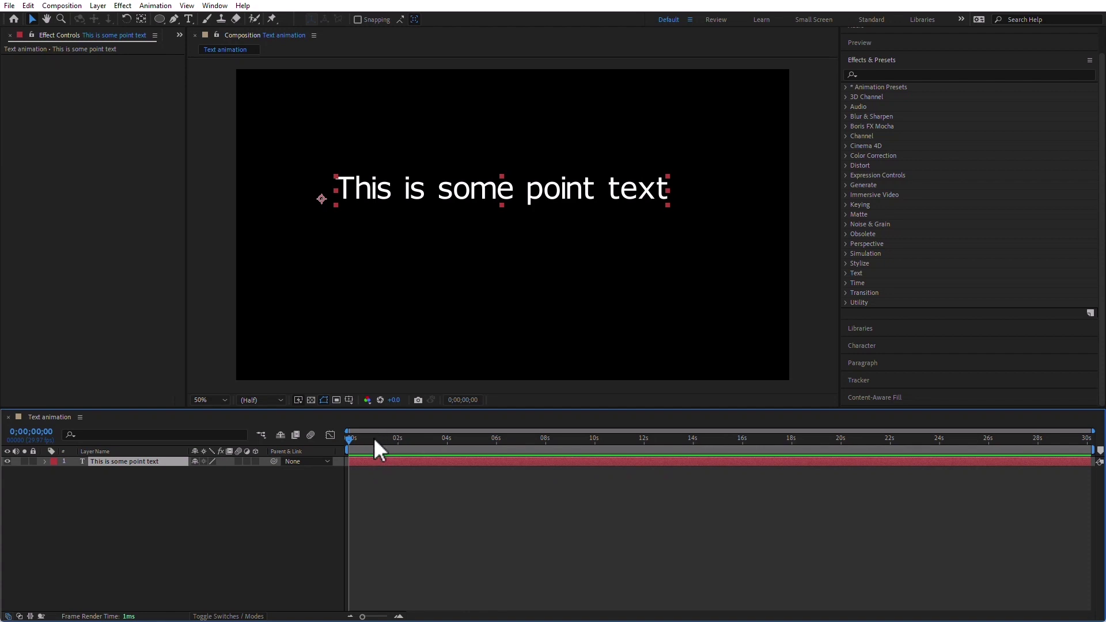
Step: At the 6-second mark, apply Animate In > Center Spiral to the text and scrub to preview it
left_click_drag(374, 440, 497, 440)
left_click(846, 87)
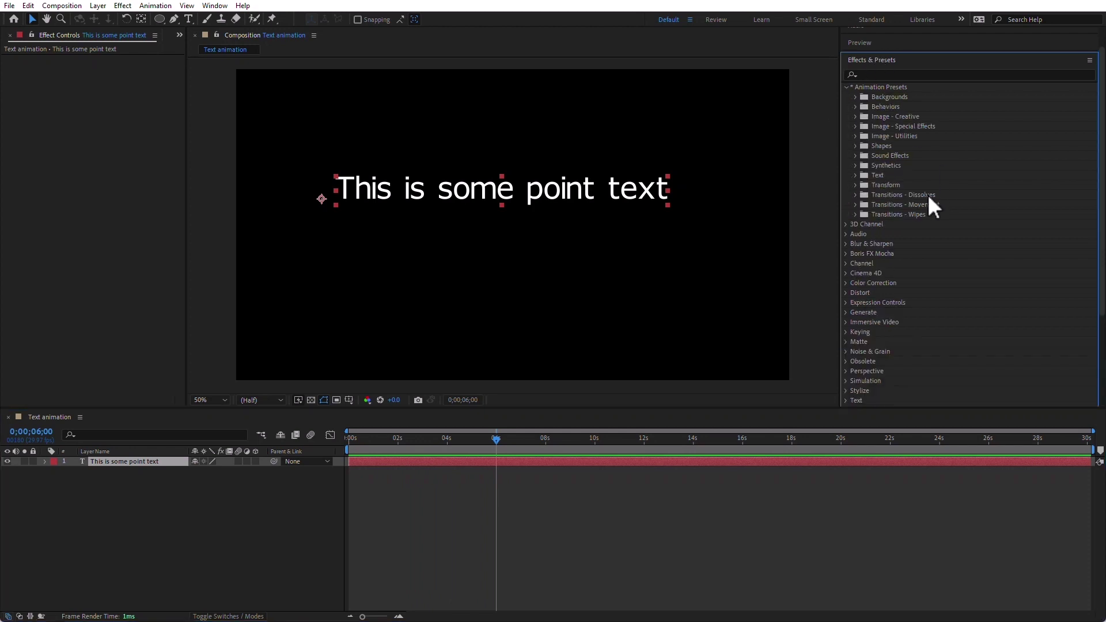
left_click(855, 175)
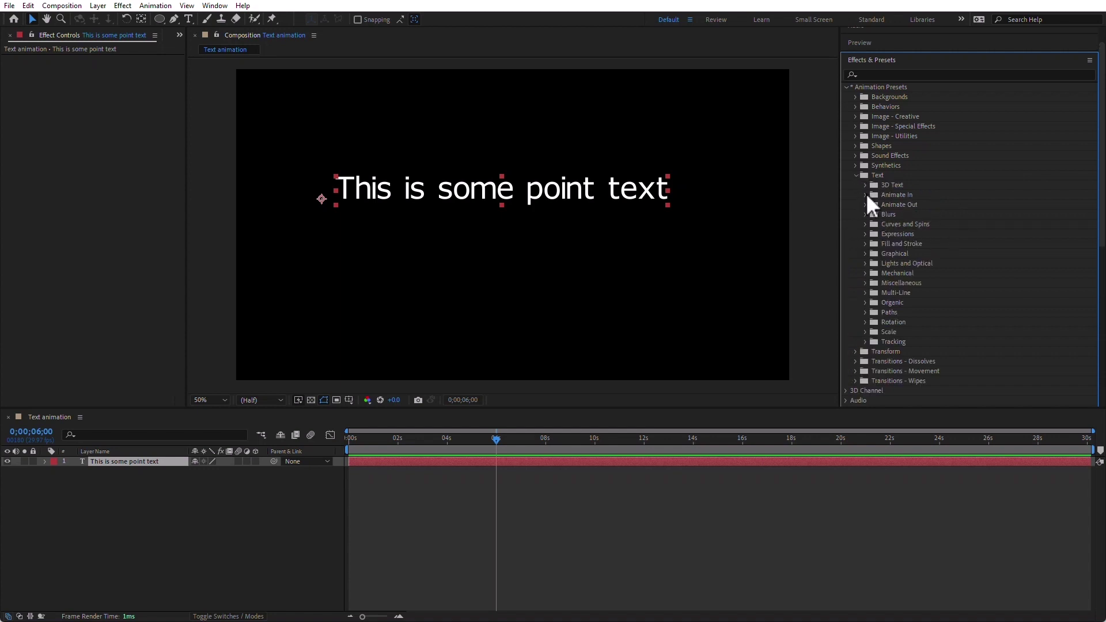
left_click(865, 194)
left_click(887, 223)
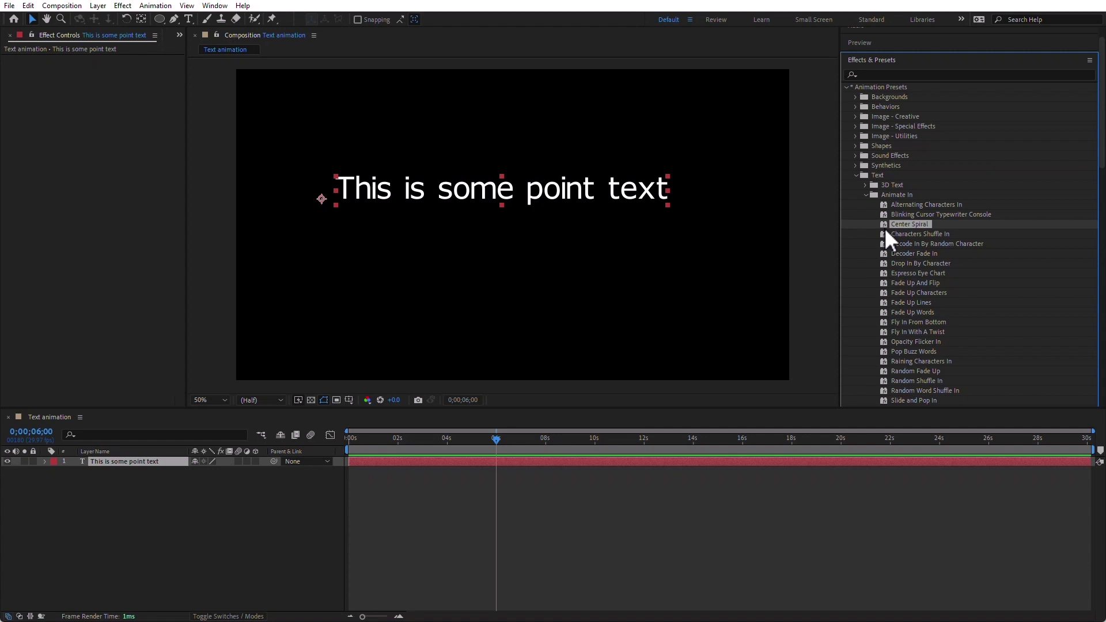
left_click_drag(884, 227, 557, 193)
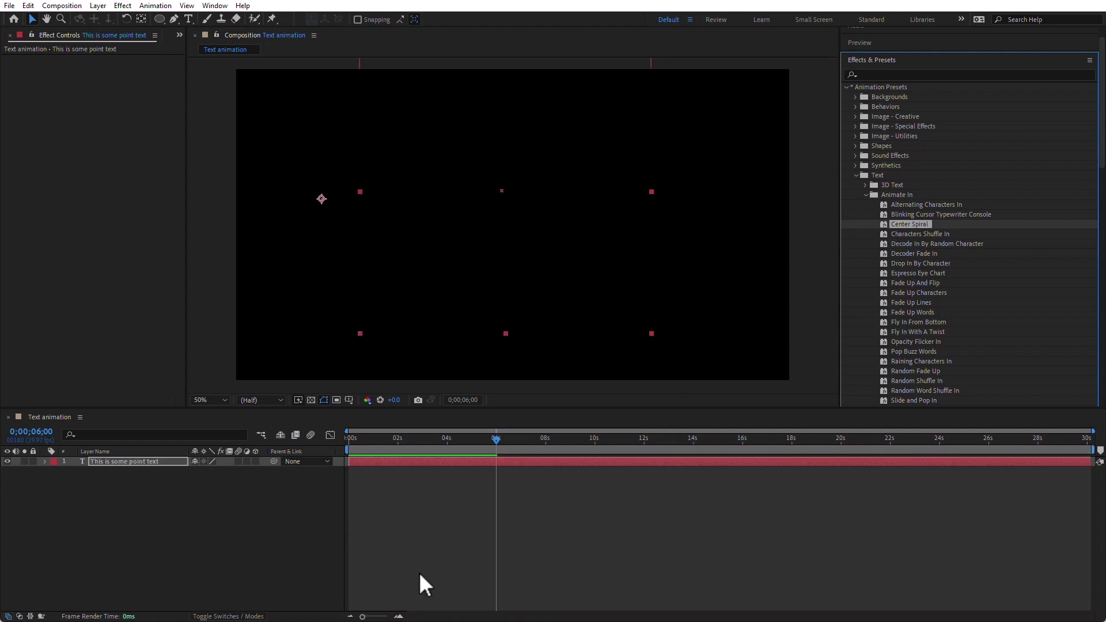
left_click_drag(396, 439, 568, 447)
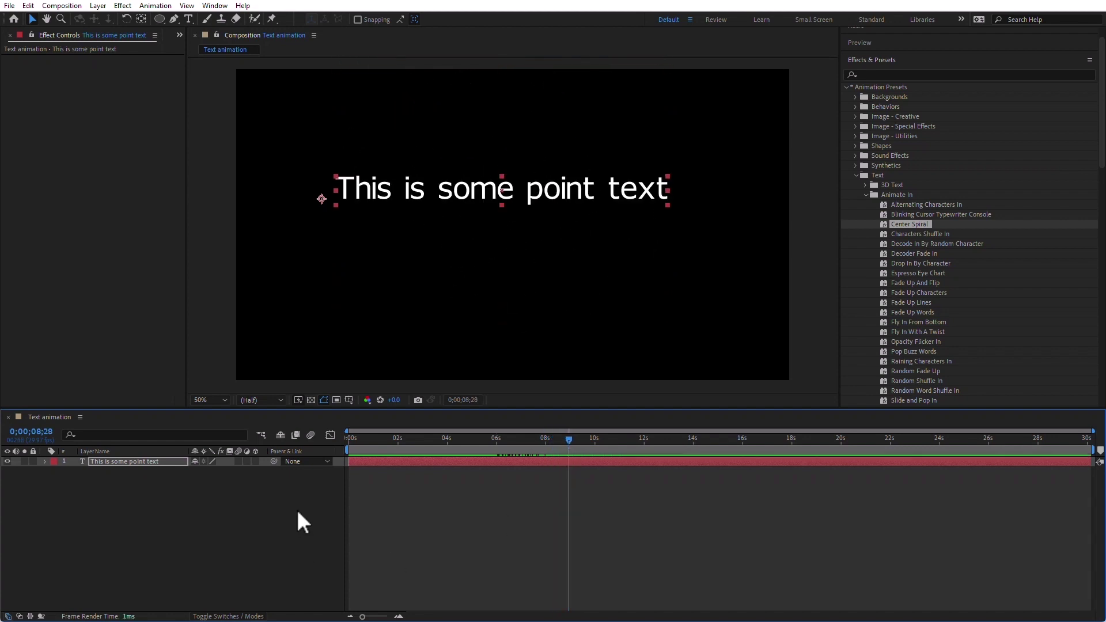
left_click(450, 464)
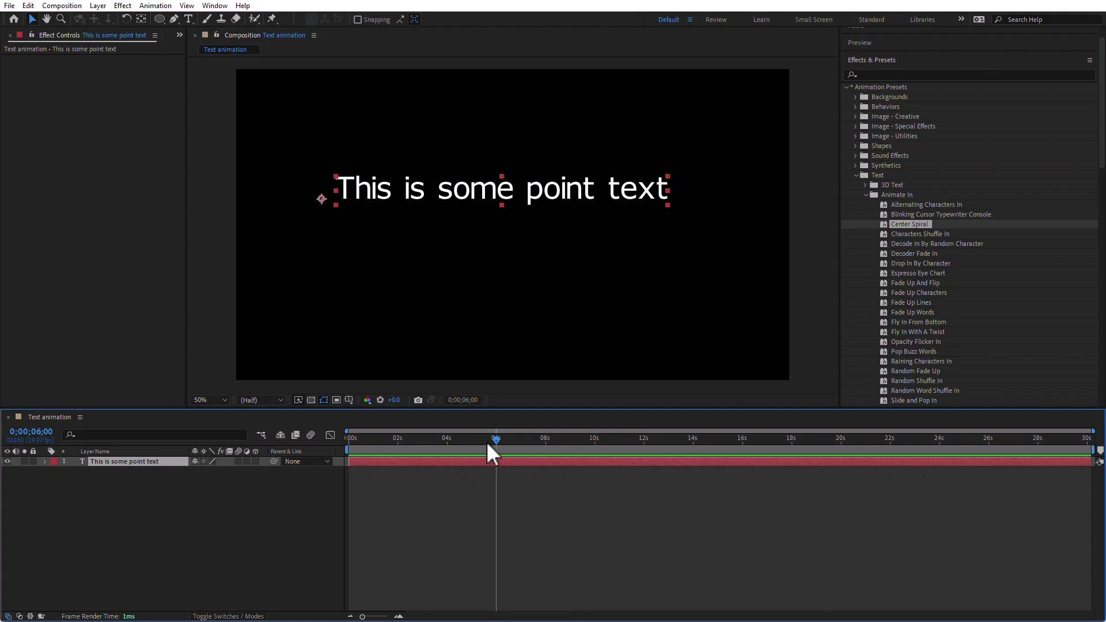
Step: Jump to 8 seconds, apply Drop In By Character to the text and scrub to preview it
left_click_drag(544, 439, 545, 438)
left_click(49, 431)
type("80")
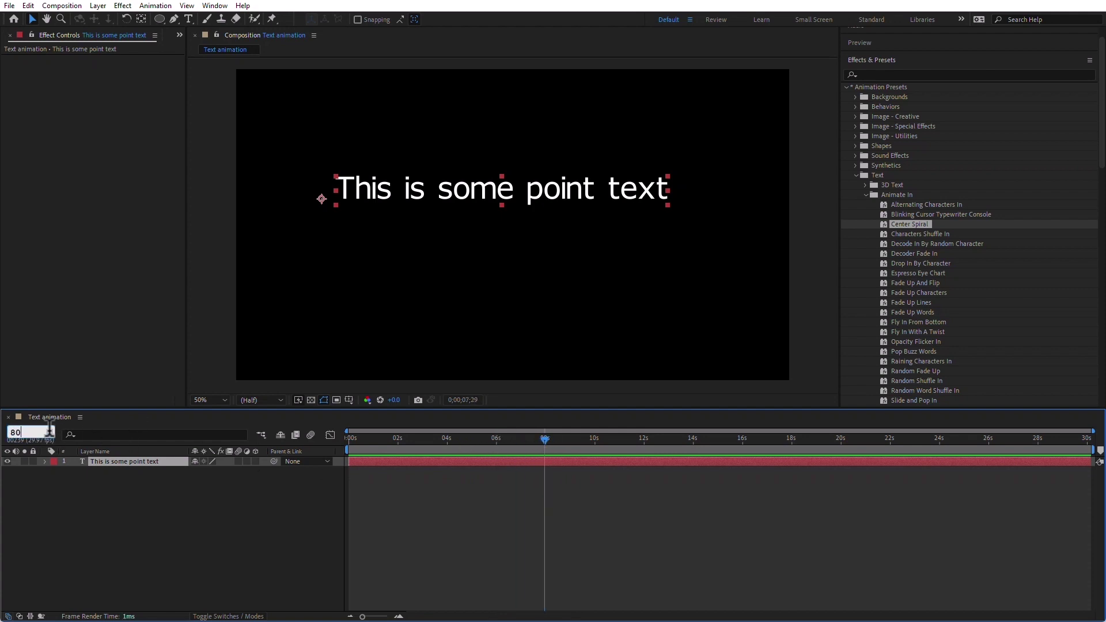
key("Return")
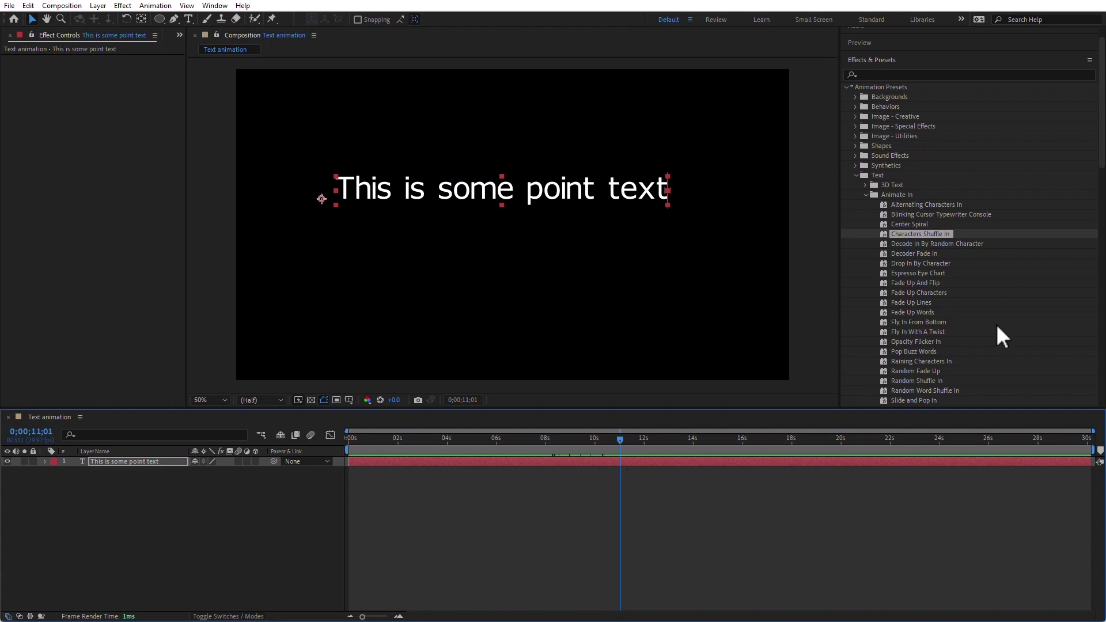
left_click_drag(885, 263, 599, 191)
left_click_drag(519, 440, 730, 466)
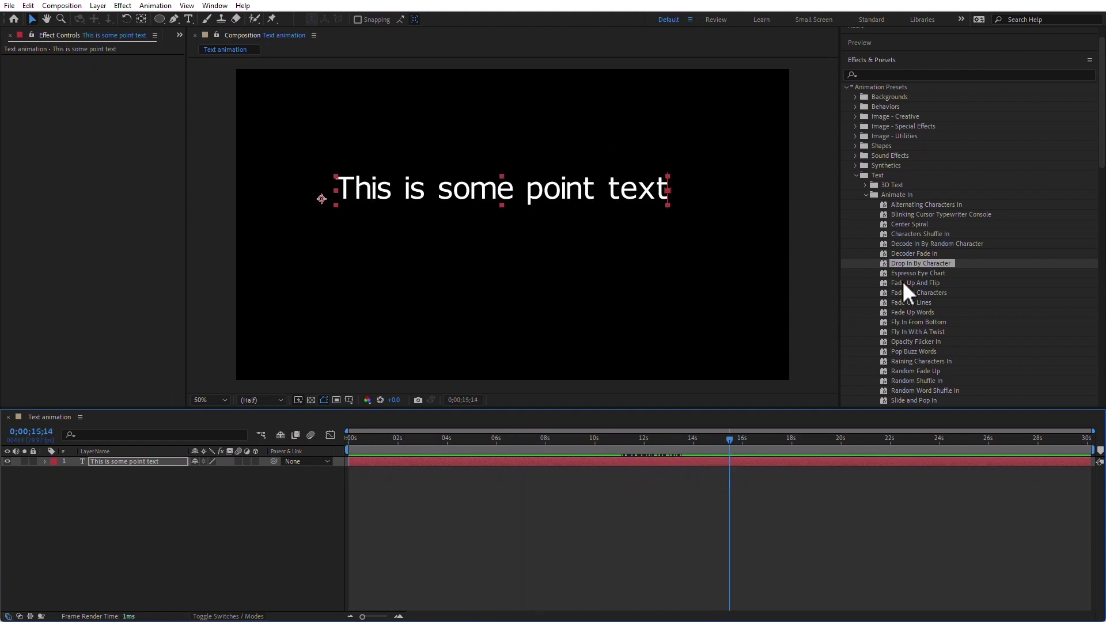
Step: Apply and preview Fade Up And Flip, then Fly In With A Twist from about 3 seconds
left_click_drag(886, 285, 530, 198)
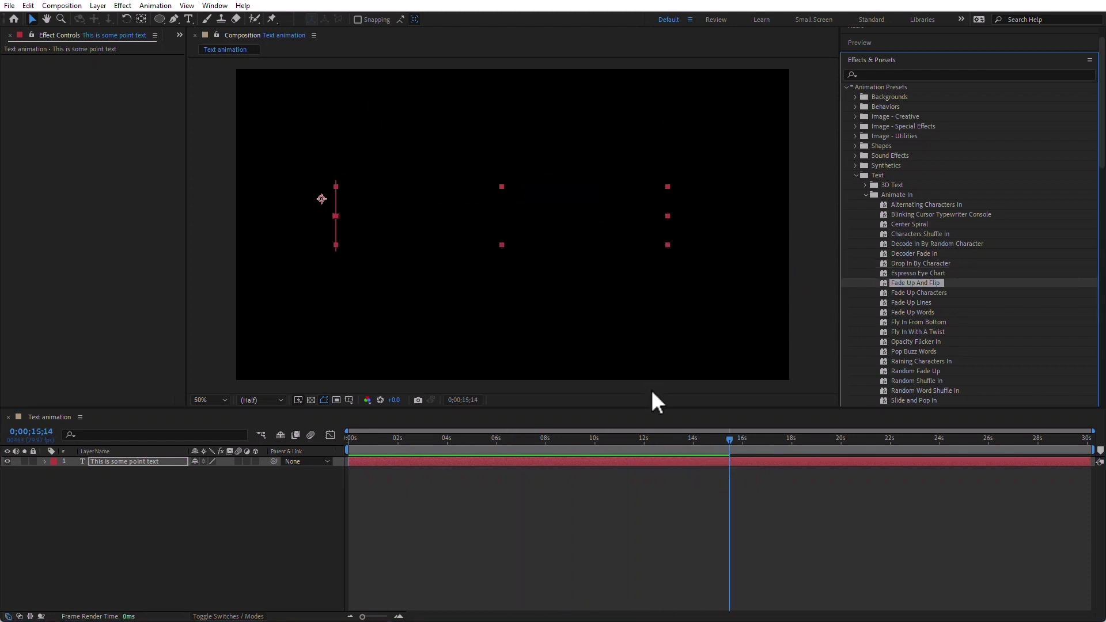
left_click_drag(587, 439, 873, 469)
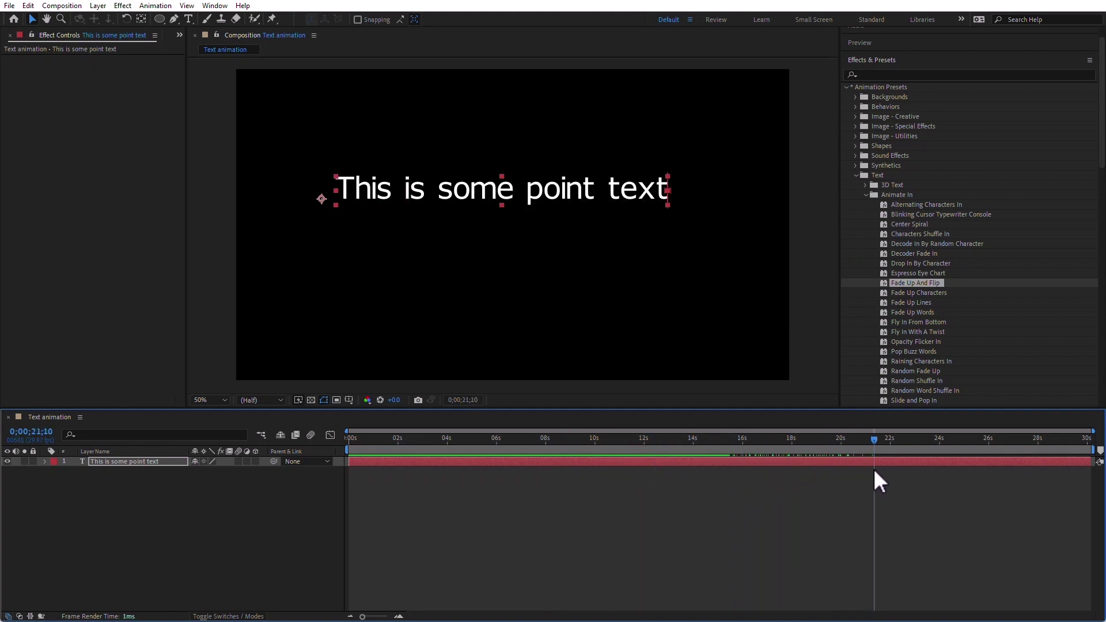
left_click(440, 440)
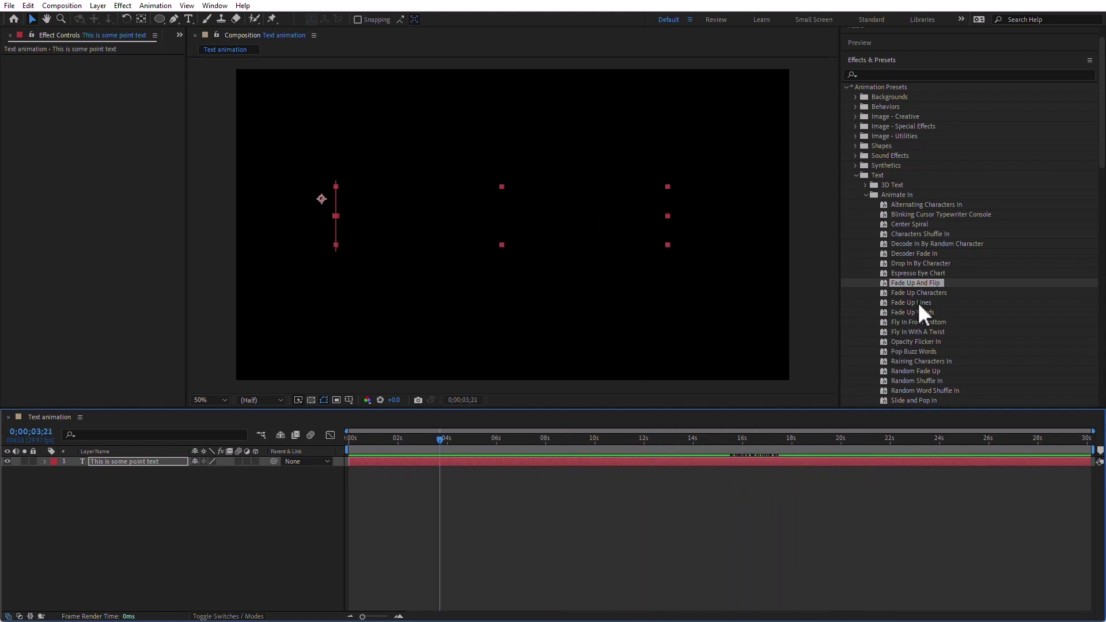
left_click_drag(885, 313, 606, 463)
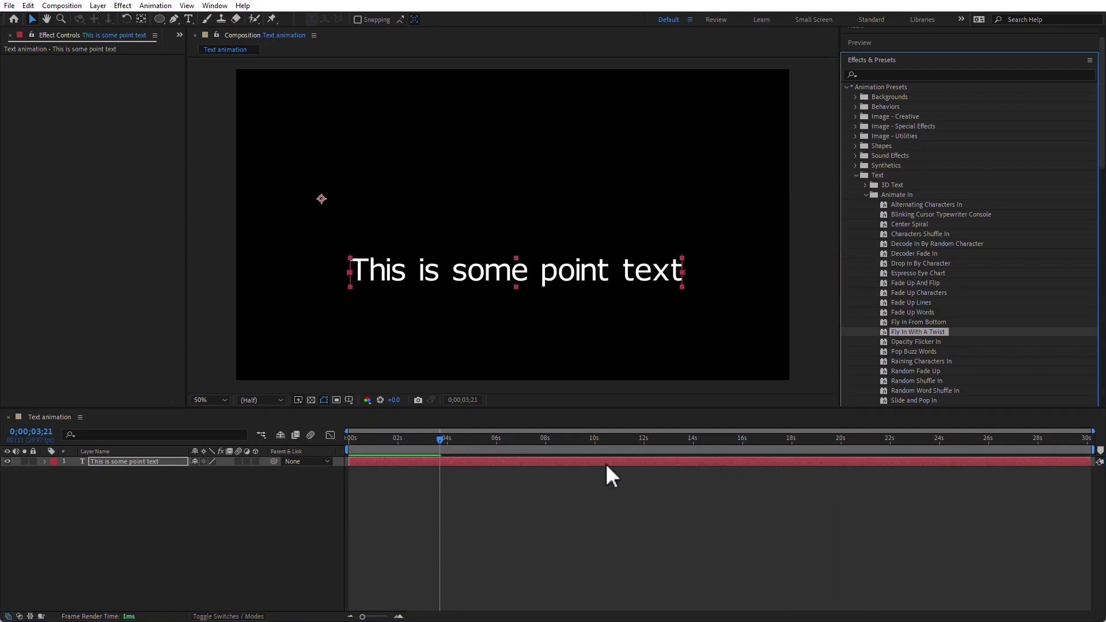
left_click_drag(407, 440, 546, 467)
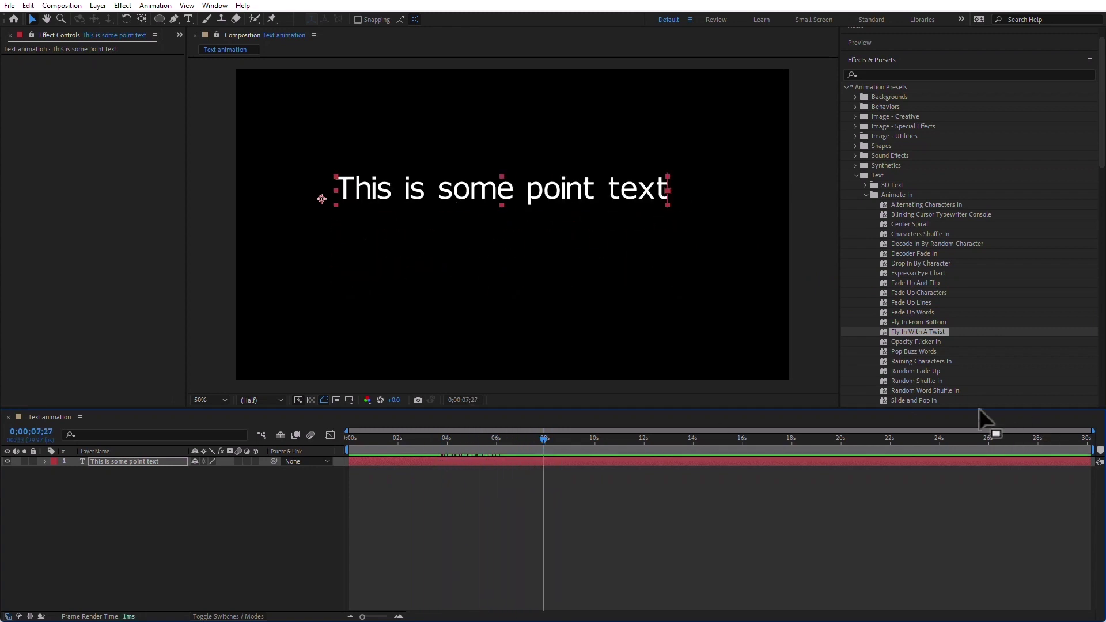
Step: Apply Text > Organic > Boiling to the text and scrub through its wobbling letters
left_click(865, 195)
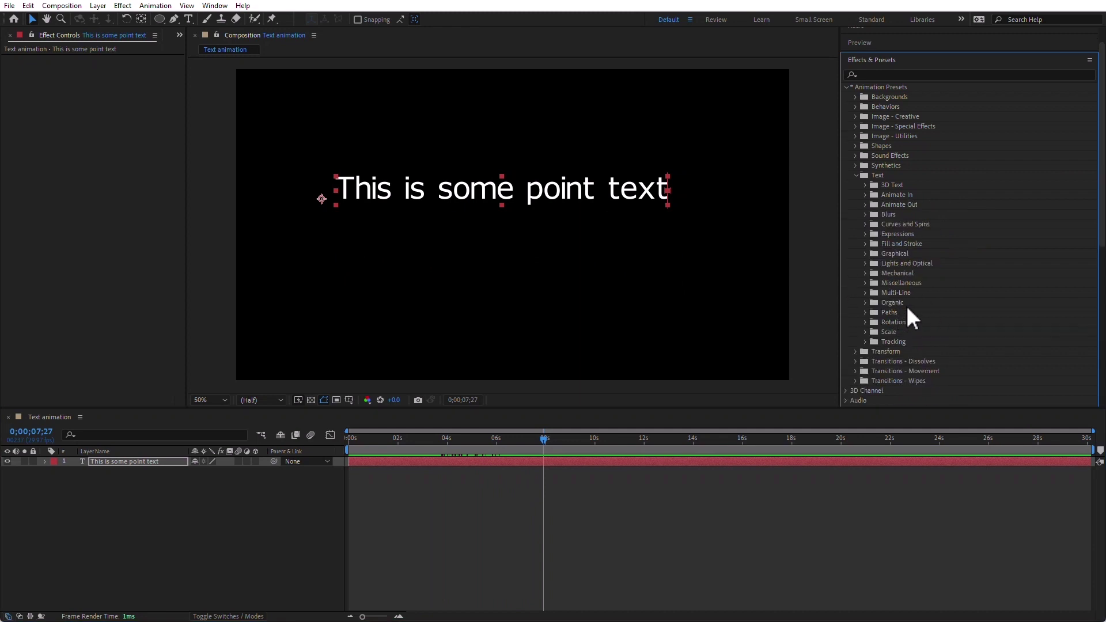
scroll(908, 310, "down", 2)
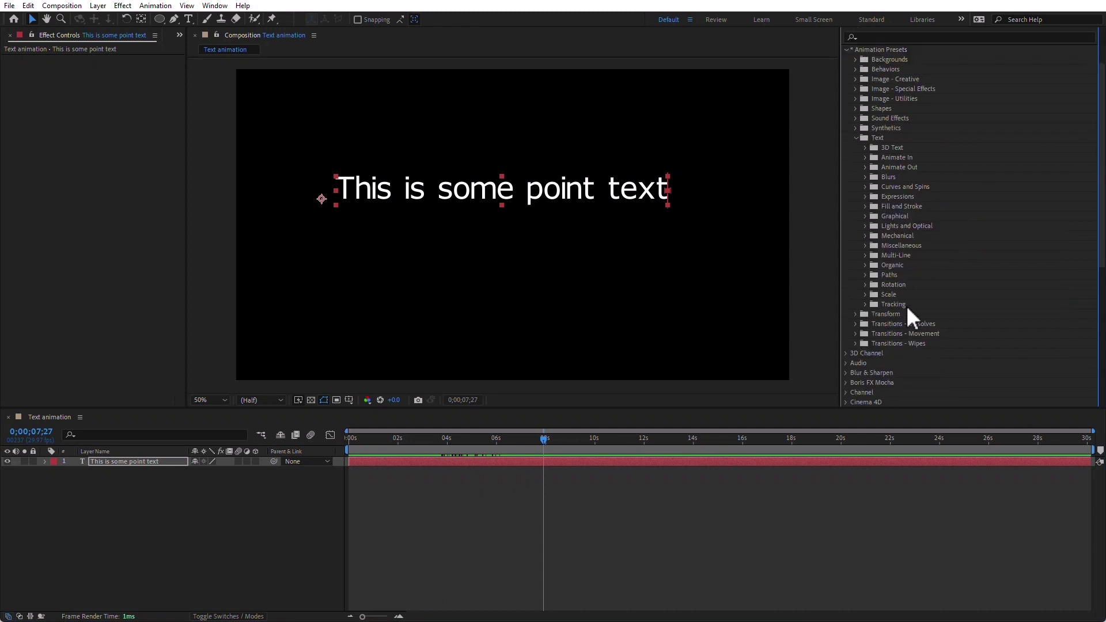
left_click(865, 265)
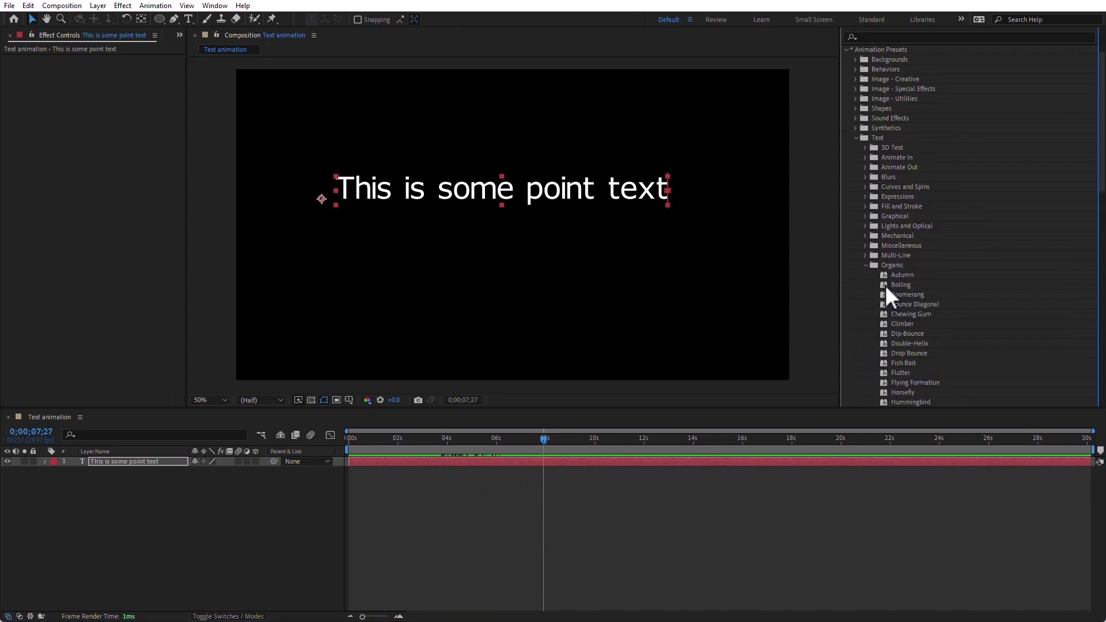
left_click_drag(887, 285, 588, 308)
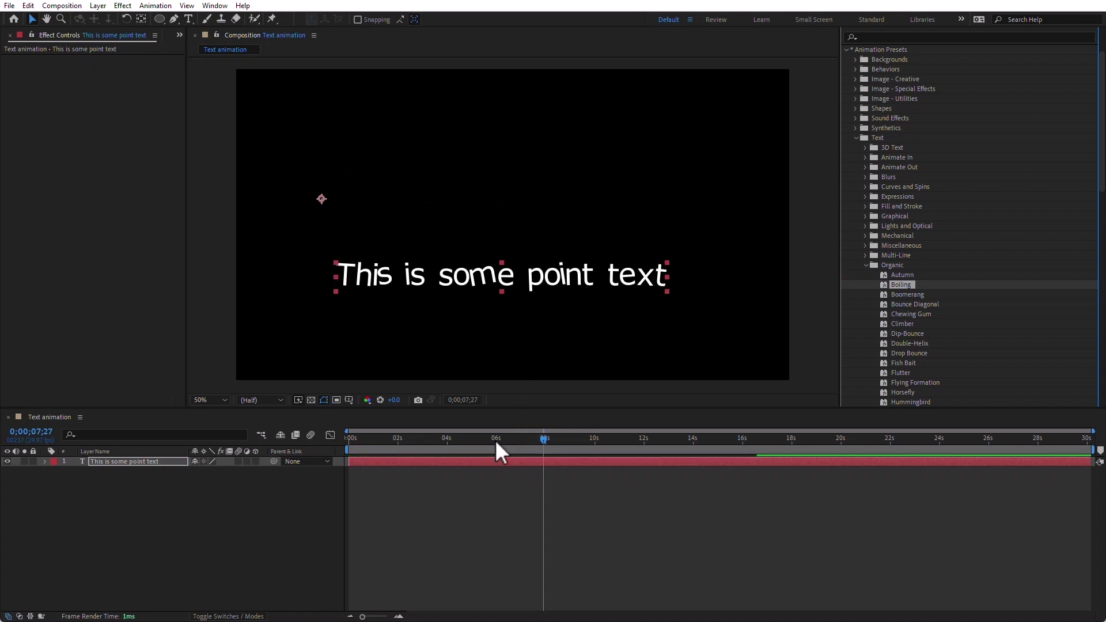
left_click_drag(495, 440, 599, 468)
left_click_drag(599, 468, 615, 468)
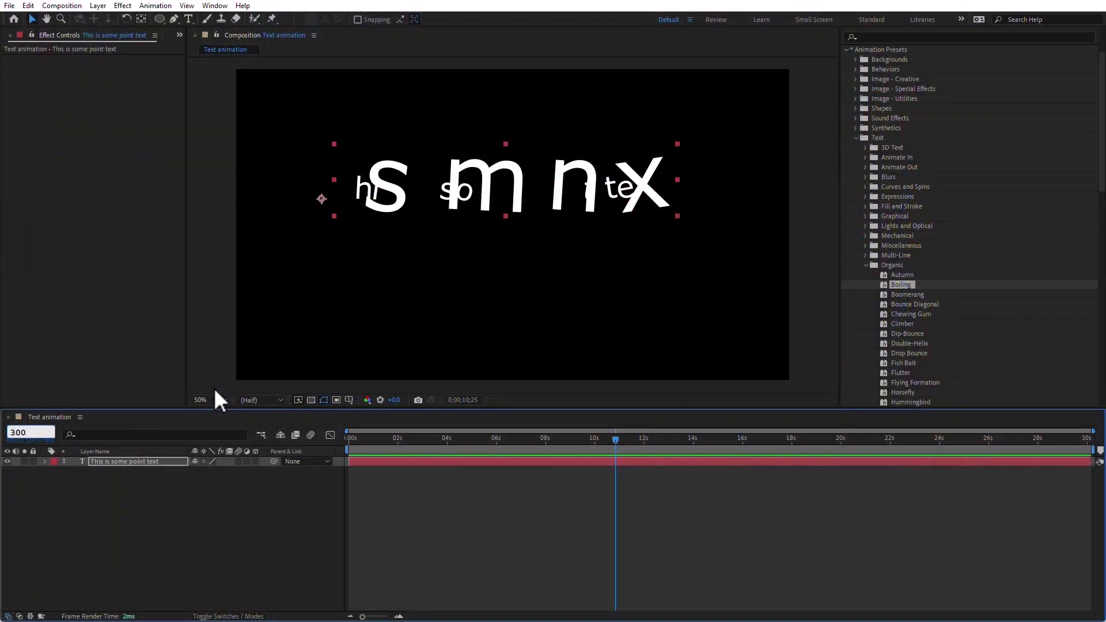
key("Return")
Step: Search Effects & Presets for 'boi' and drop Boiling onto the text lower in the frame
left_click(136, 462)
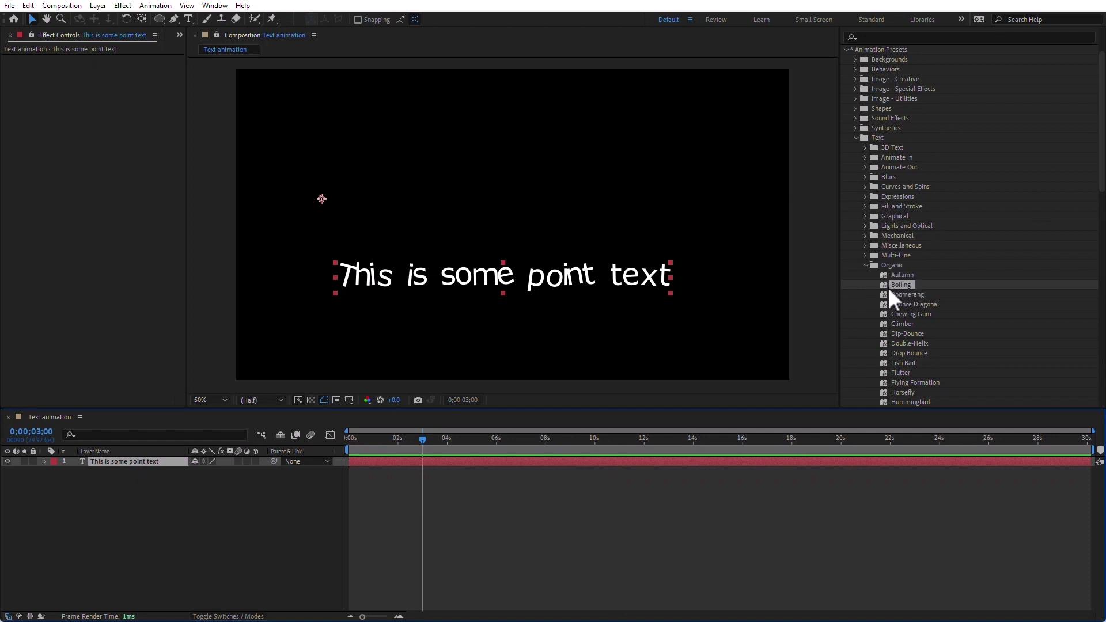
left_click(873, 37)
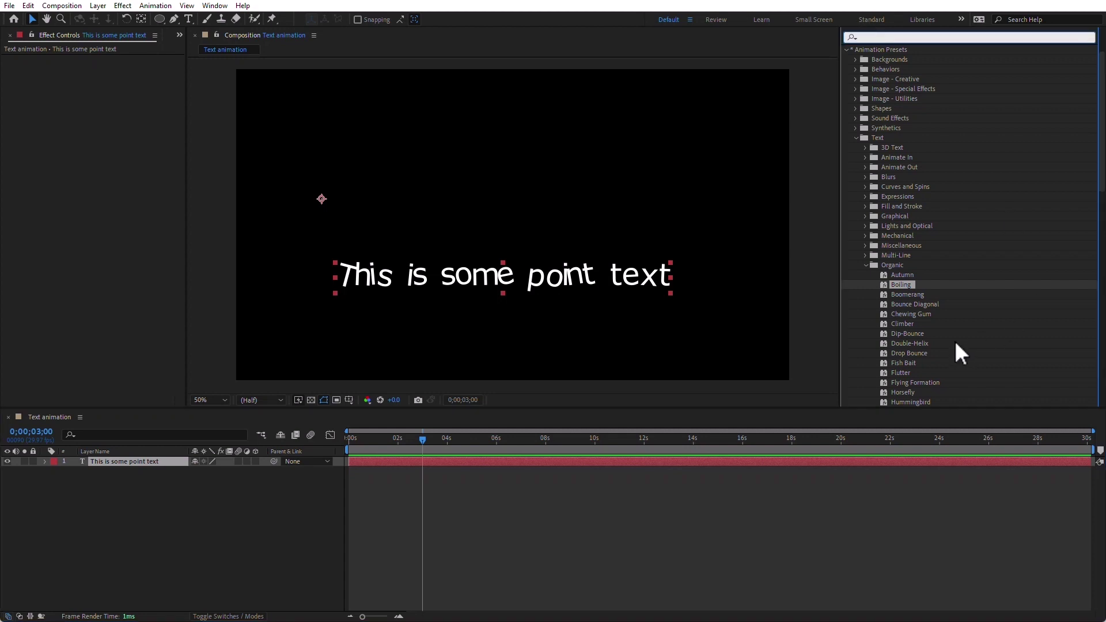
type("boiling")
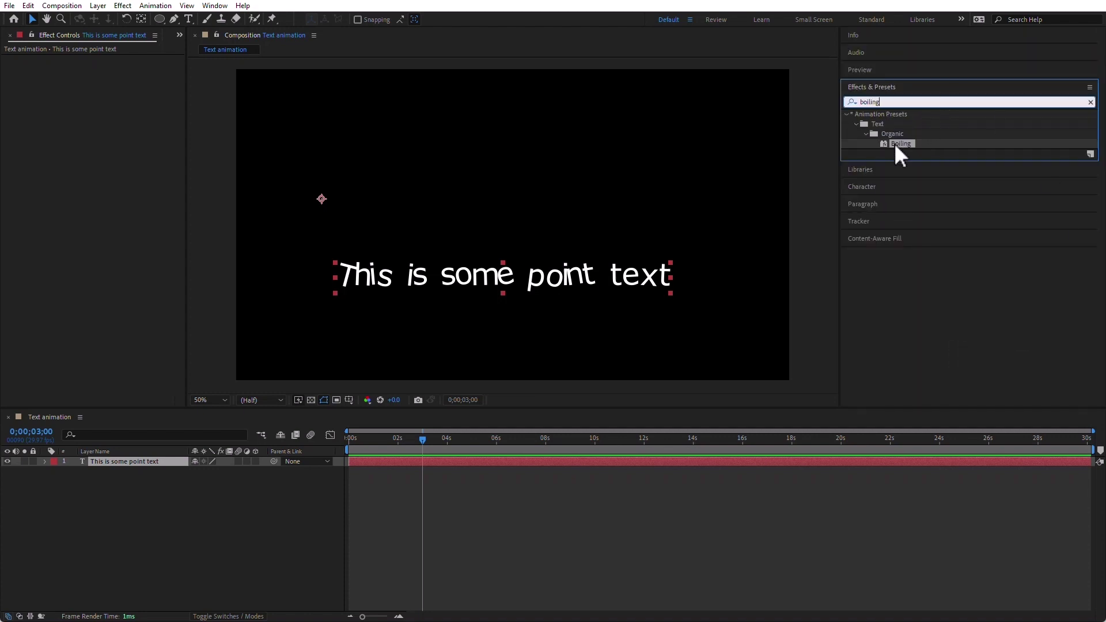
left_click_drag(883, 140, 552, 277)
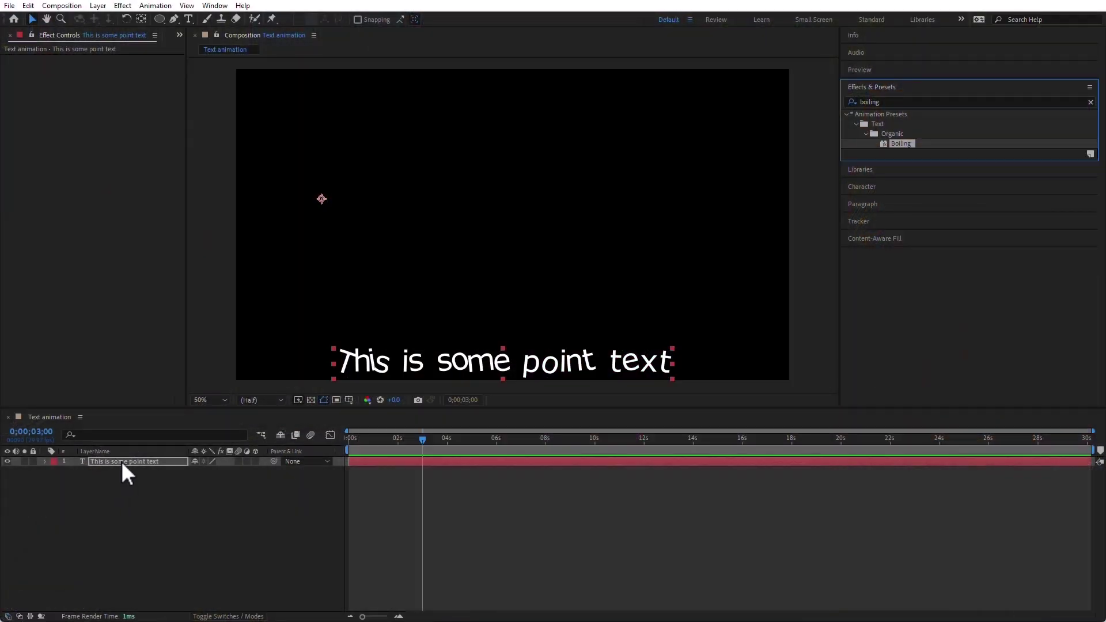
left_click(123, 461)
Step: Delete the old text layer and move the new 'Animators' text to the comp centre
key("Delete")
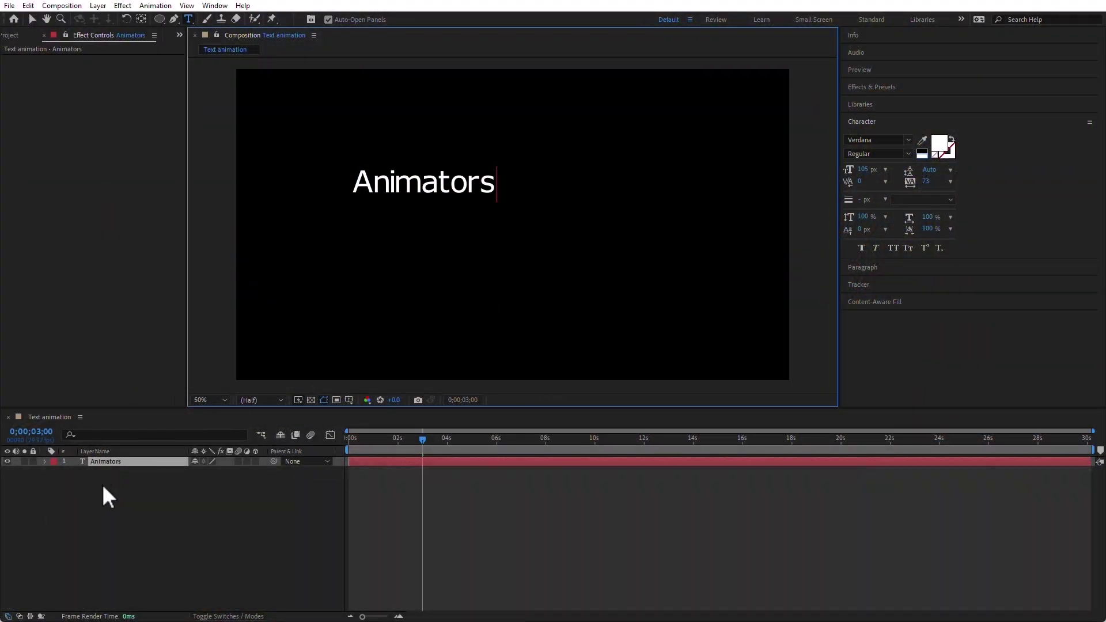
left_click(31, 19)
left_click_drag(460, 196, 571, 213)
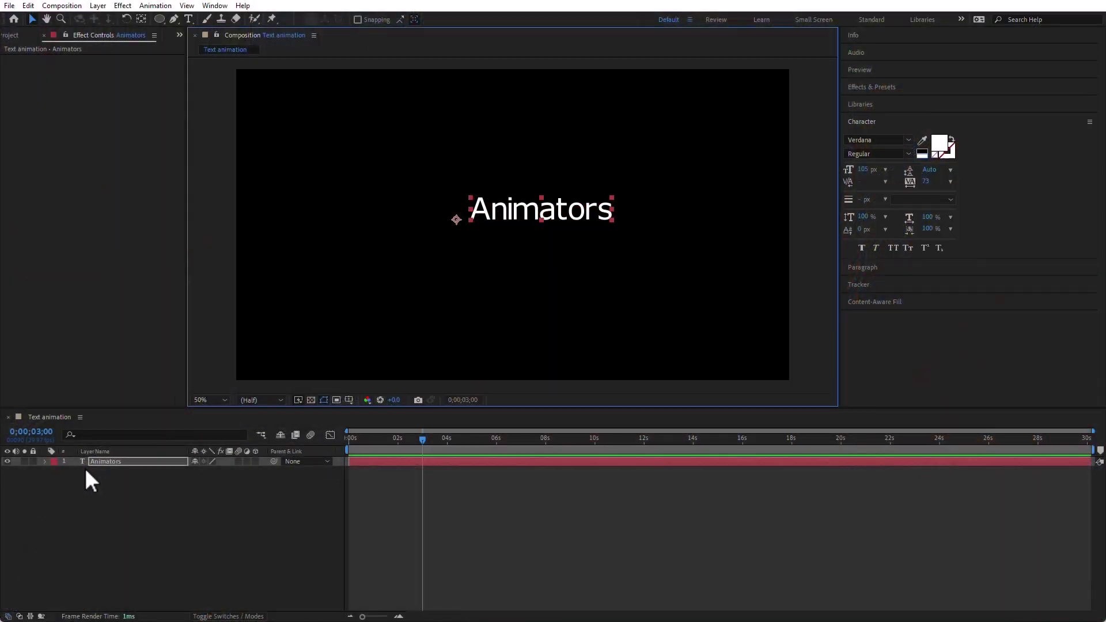
left_click(46, 461)
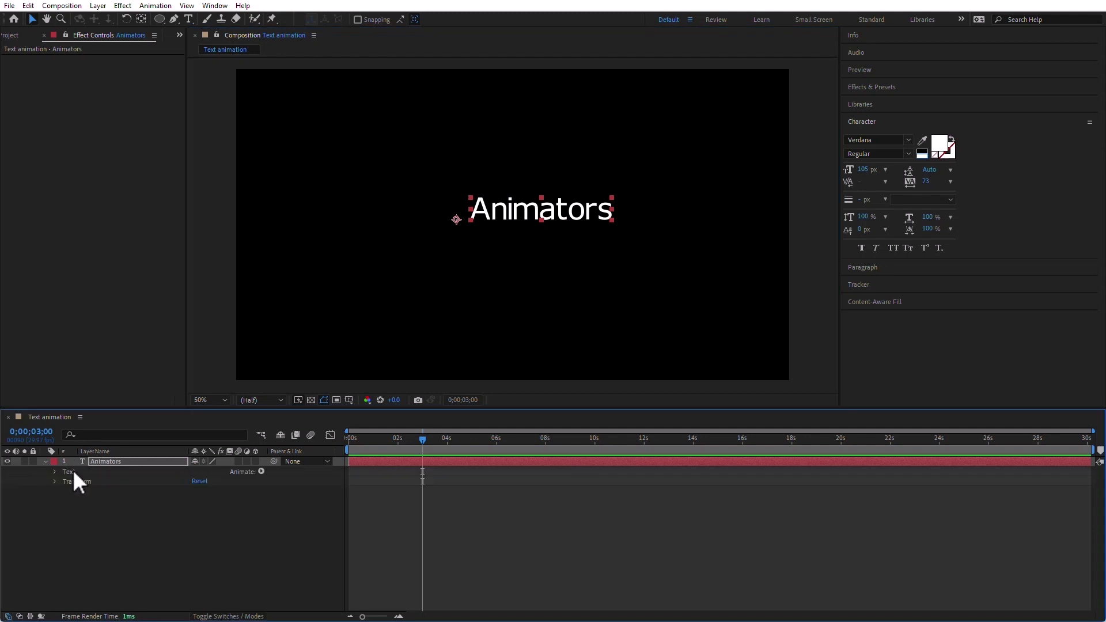
Step: Add a Position animator to the Animators text and drag its Y offset negative toward -295
left_click(73, 472)
left_click(261, 471)
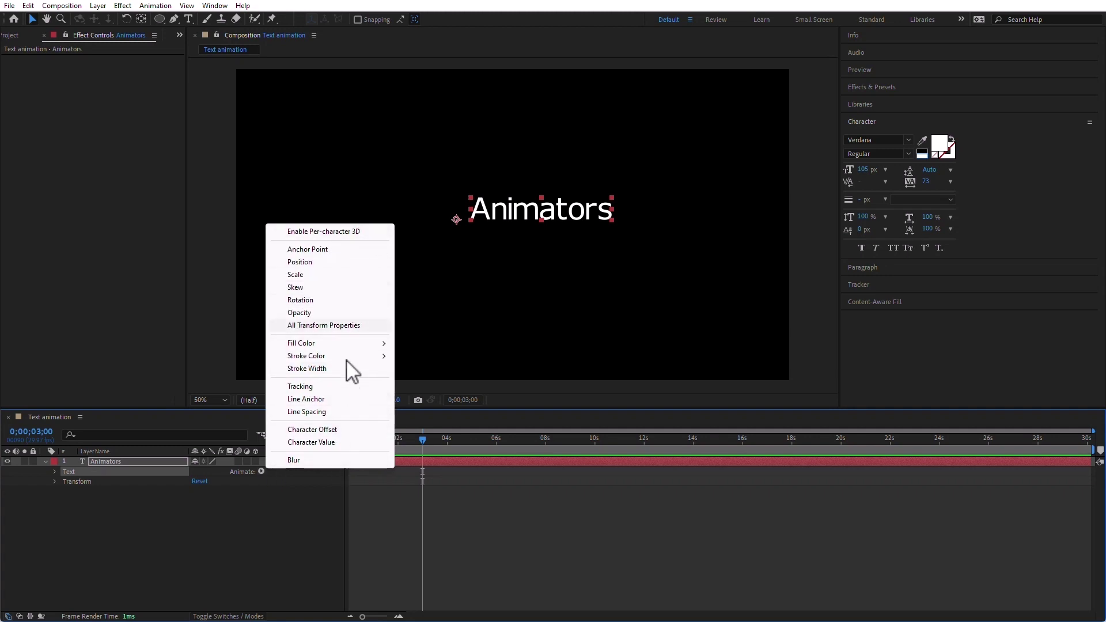
left_click(340, 261)
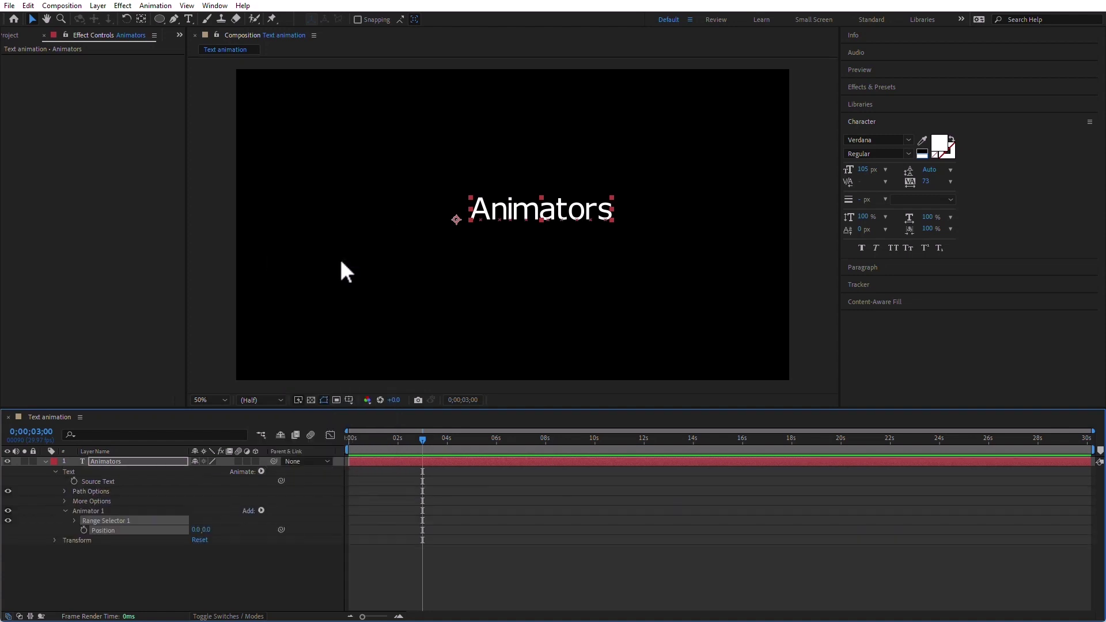
left_click_drag(205, 530, 86, 588)
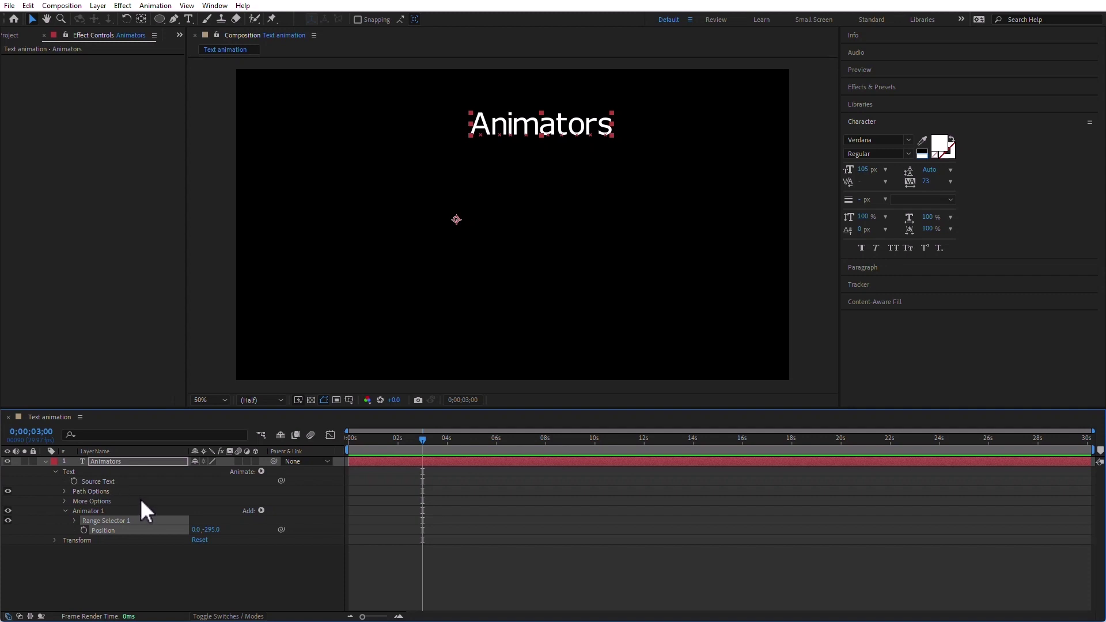
Step: Expand the Animators layer's Transform properties, showing Position 764.0, 522.0 and Opacity 100%
left_click(55, 540)
Step: Reset Animator 1's Position to 0, 0, then scrub its Y offset to about -289
left_click(104, 559)
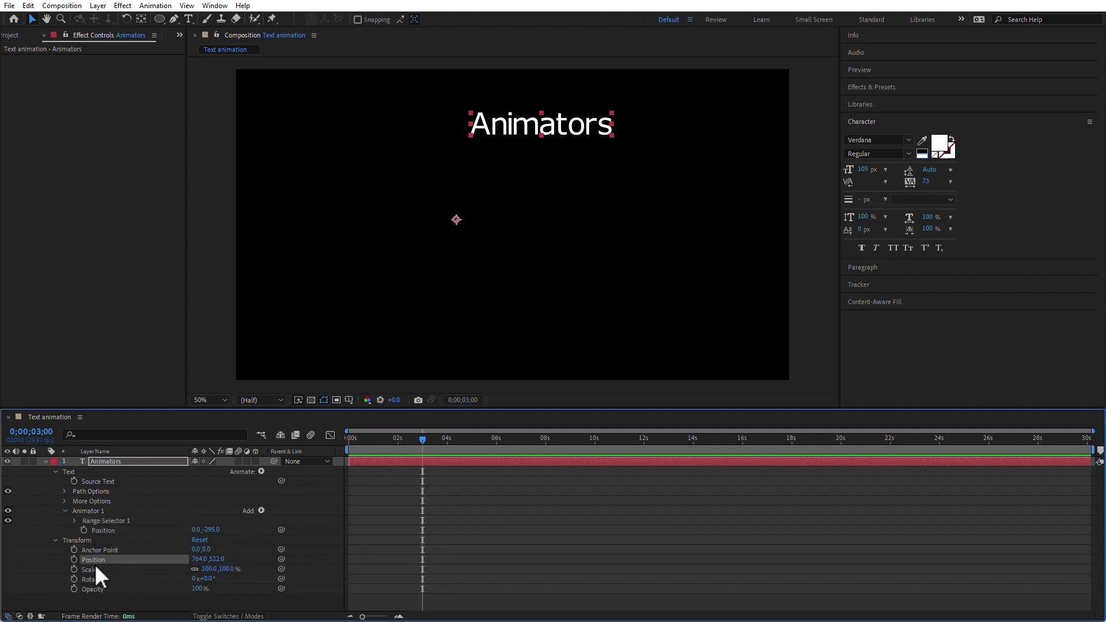
left_click(104, 529)
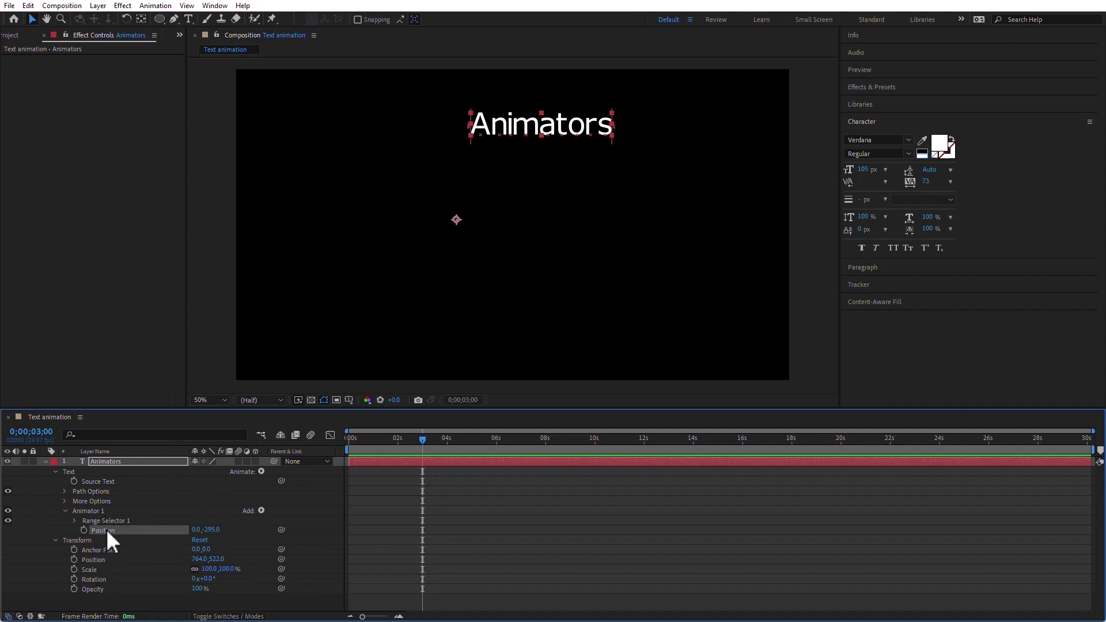
right_click(106, 529)
left_click(144, 456)
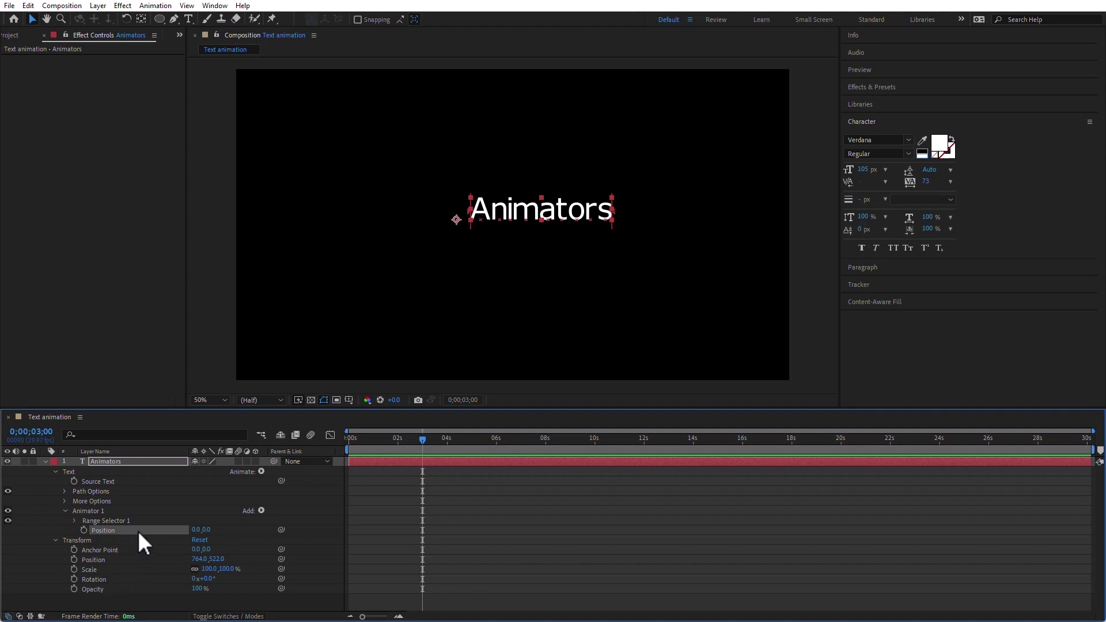
left_click_drag(206, 530, 46, 530)
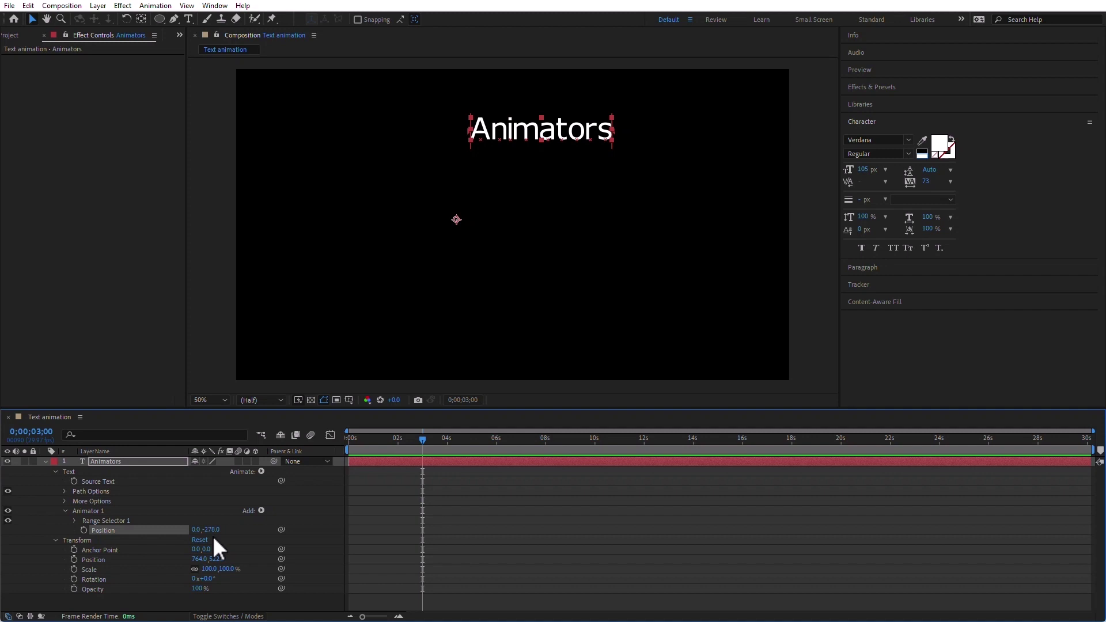
left_click(101, 559)
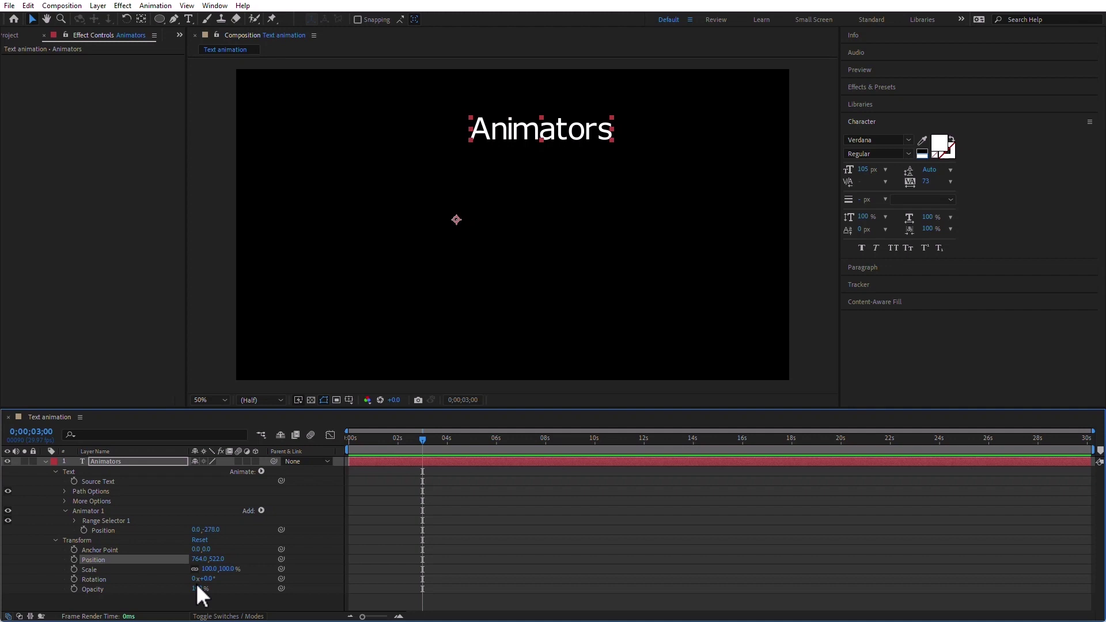
left_click_drag(219, 530, 197, 540)
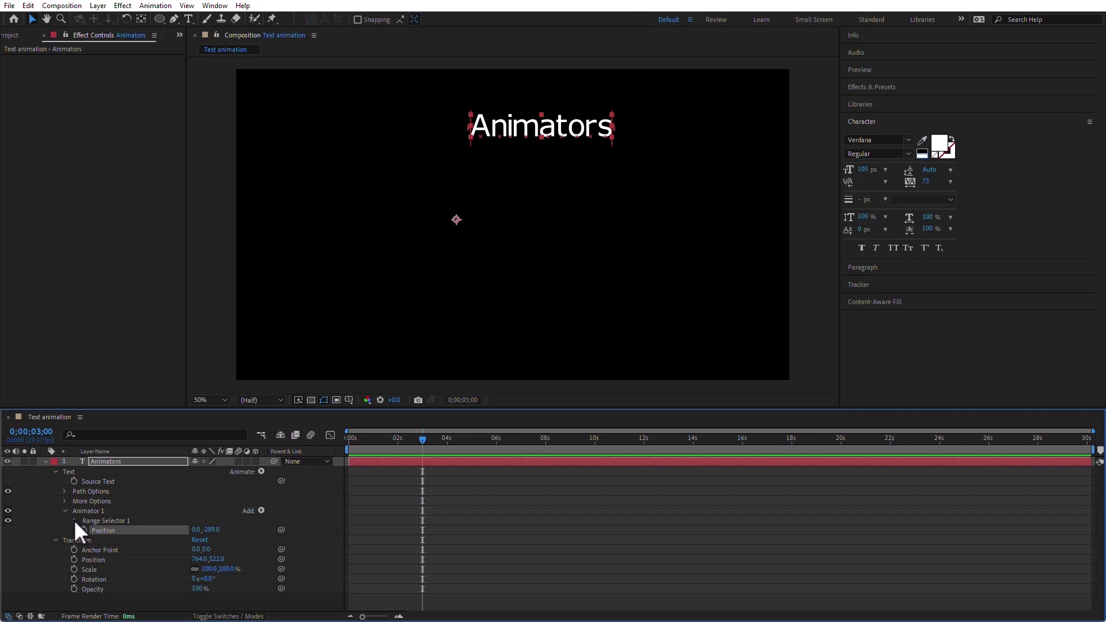
Step: Try Range Selector 1's Start at 67% and 11% in the viewer, then enlarge the timeline panel
left_click(75, 521)
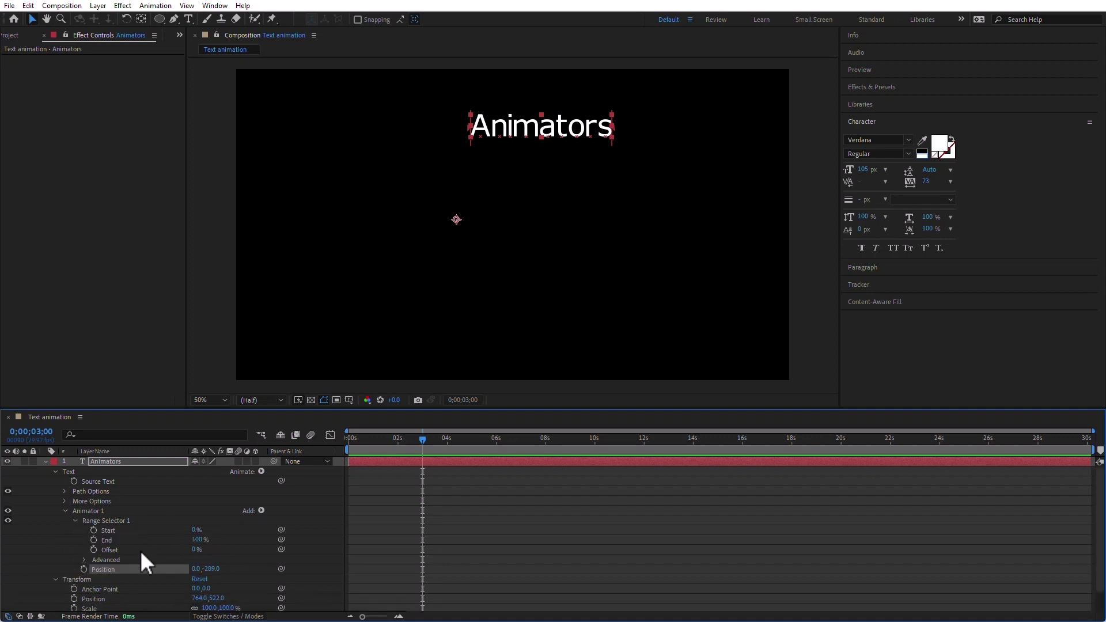
left_click(149, 518)
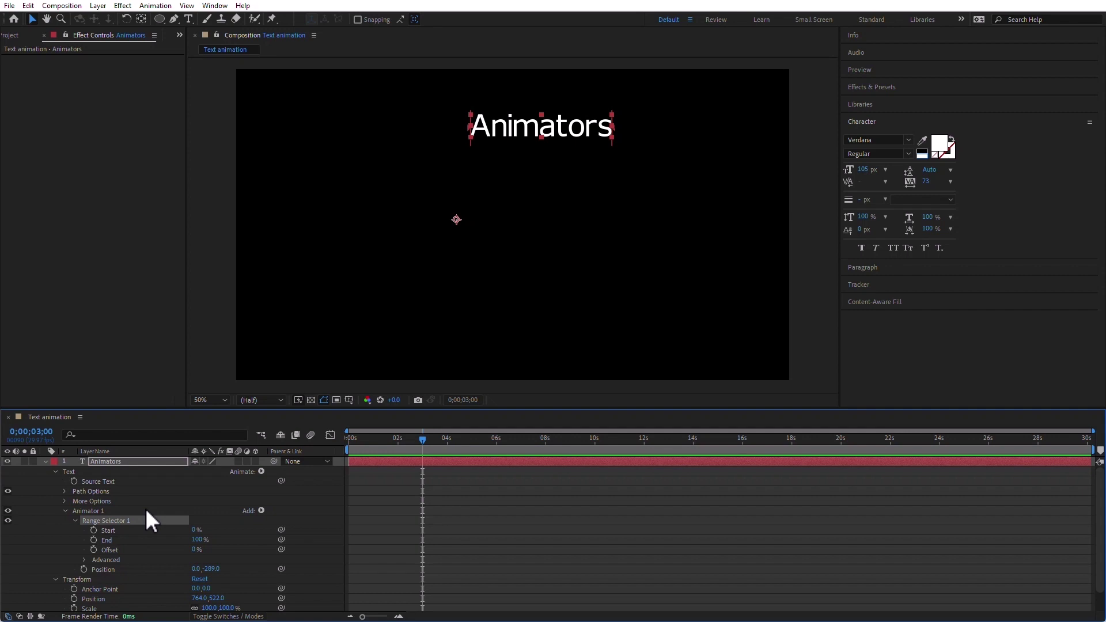
left_click(108, 530)
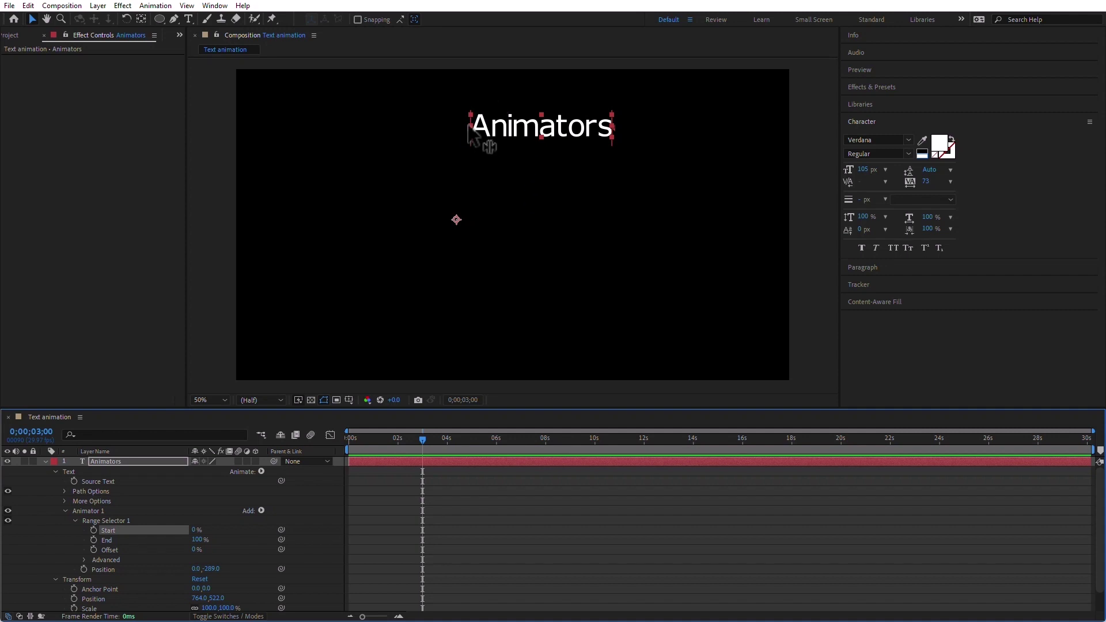
mouse_move(469, 130)
left_mouse_down()
mouse_move(614, 147)
mouse_move(468, 129)
mouse_move(596, 132)
mouse_move(465, 125)
left_mouse_up()
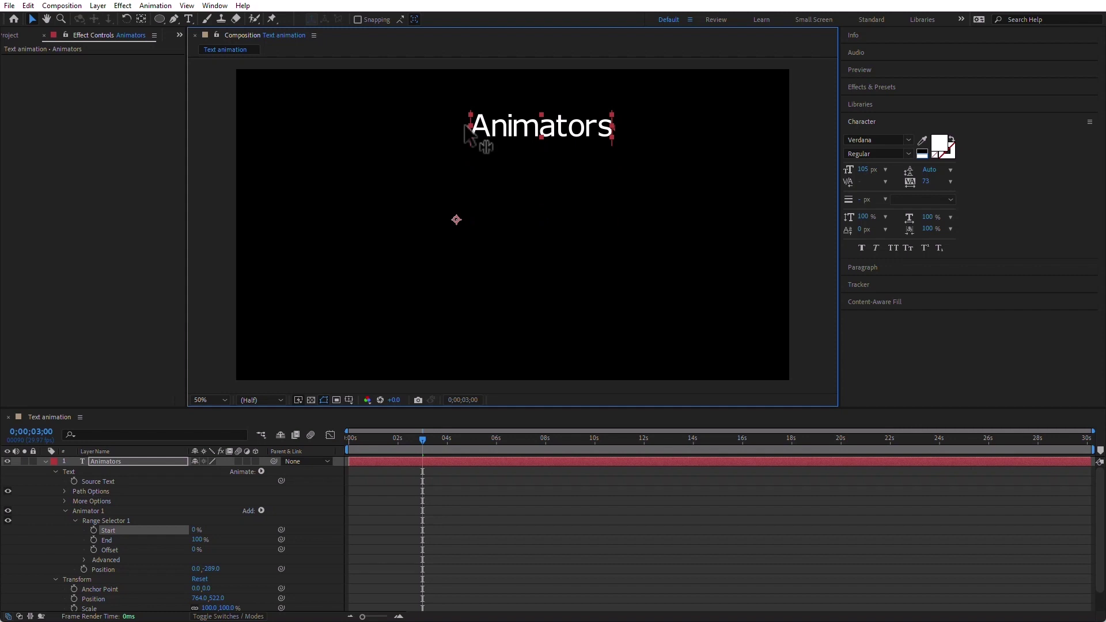
left_click_drag(466, 129, 492, 128)
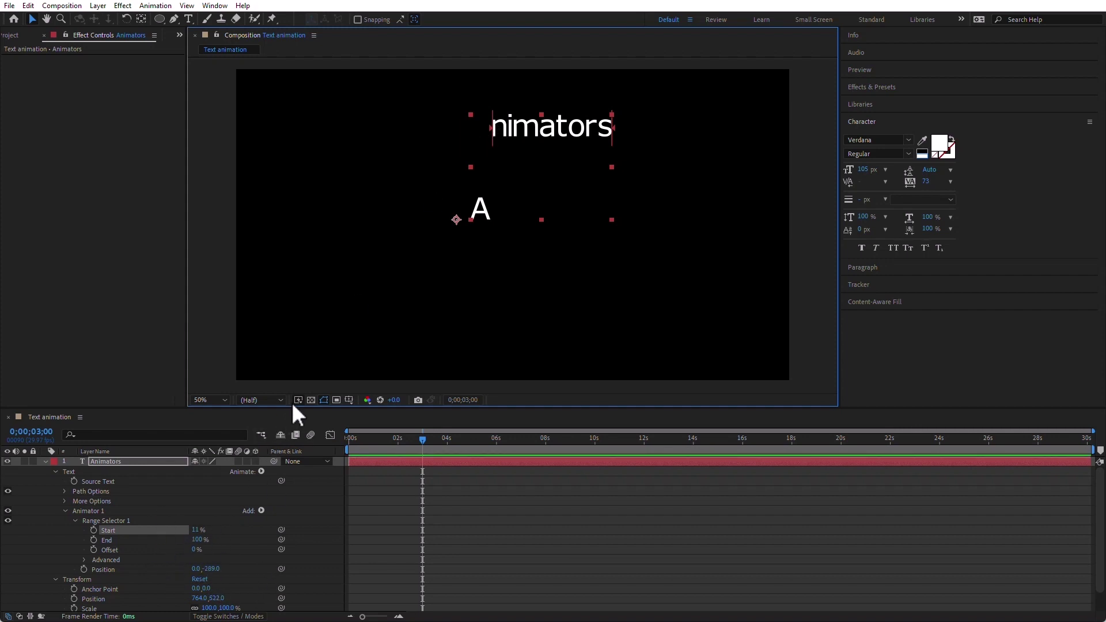
left_click_drag(292, 408, 302, 315)
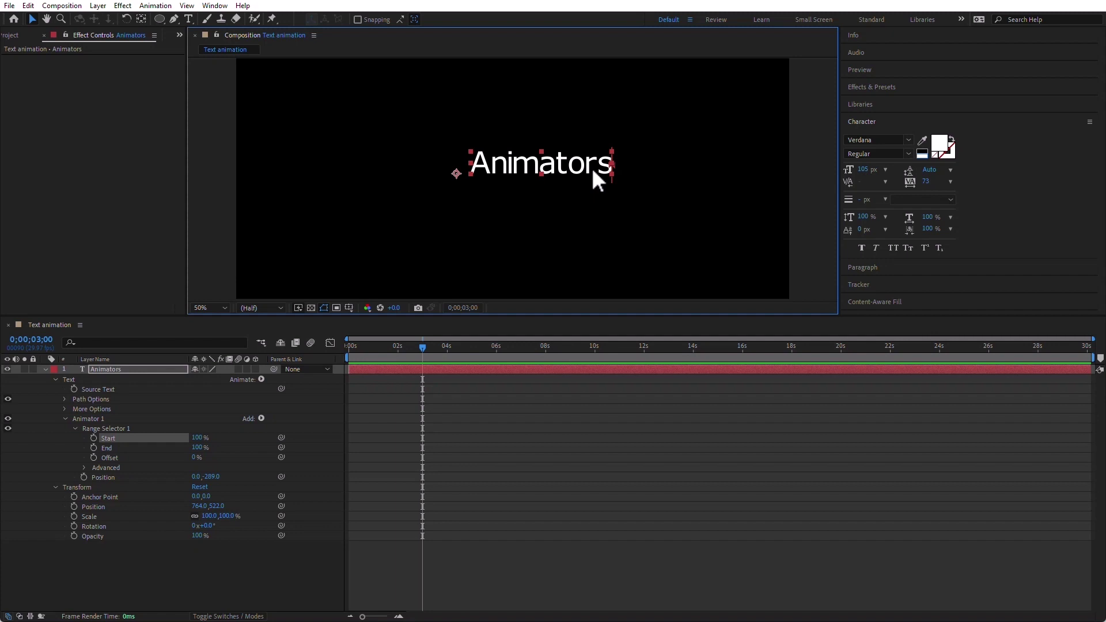
Step: Set Range Selector 1's Start to 0% so the whole Animators word rises
left_click(108, 437)
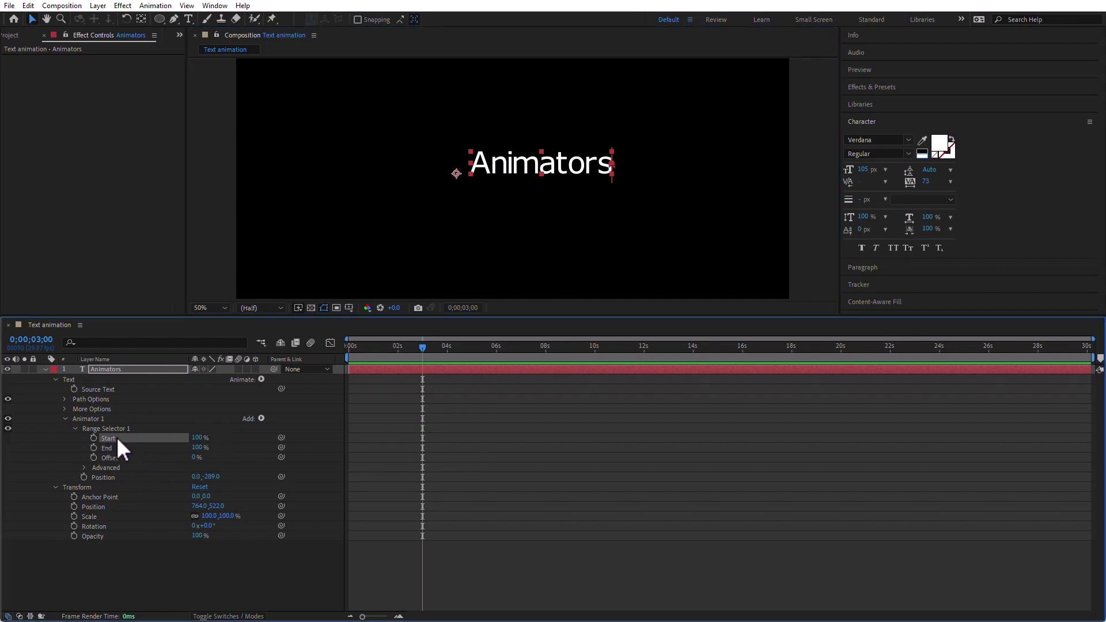
left_click(109, 449)
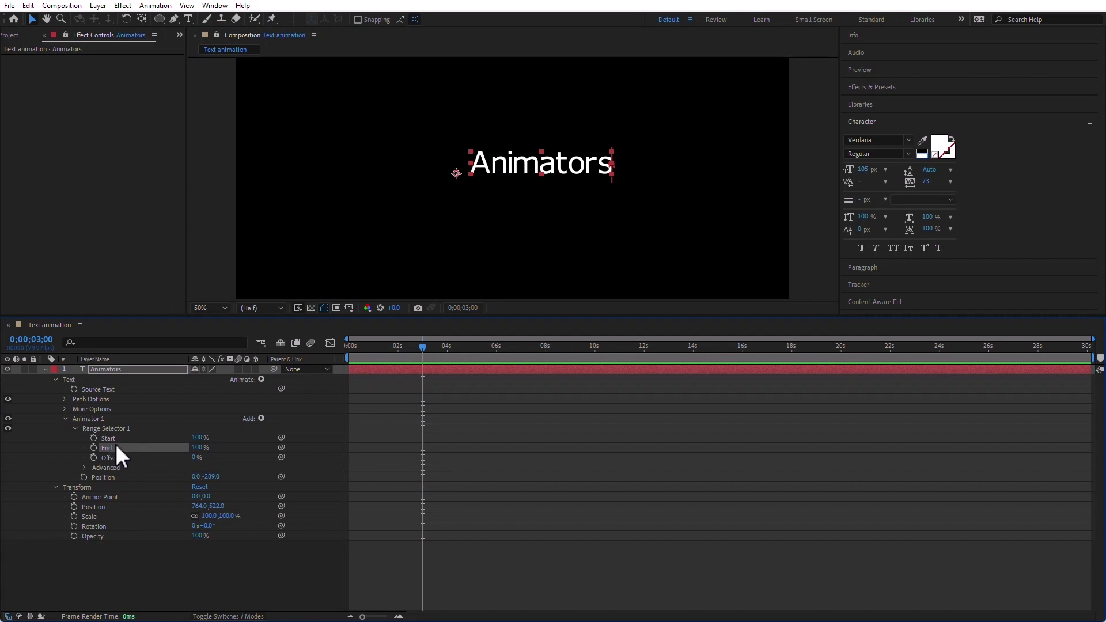
left_click(113, 457)
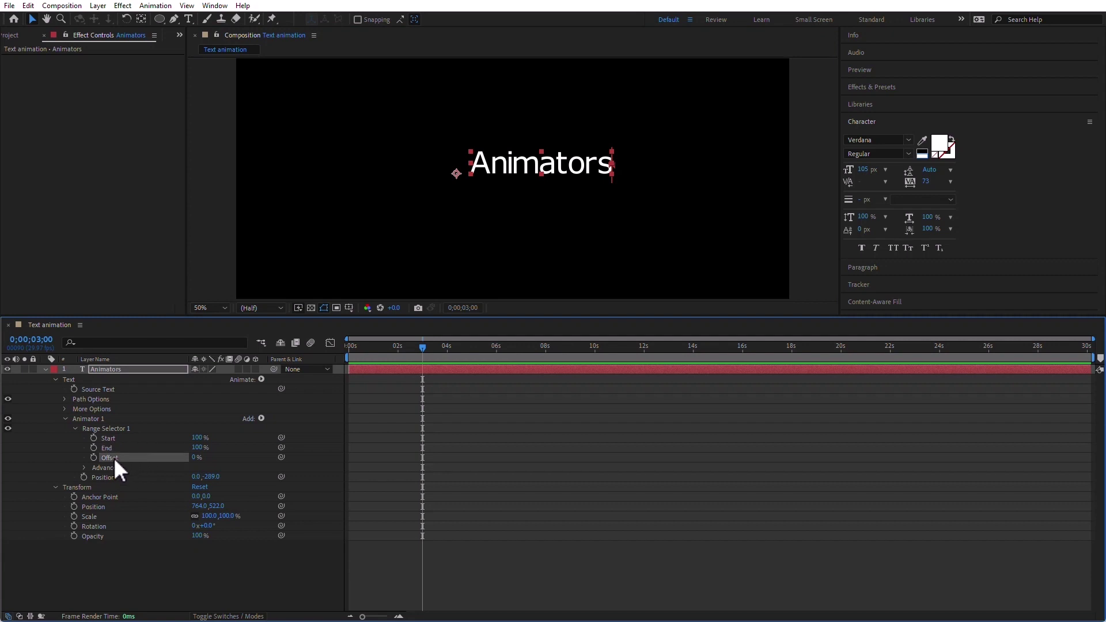
left_click(144, 436)
left_click_drag(203, 439, 146, 439)
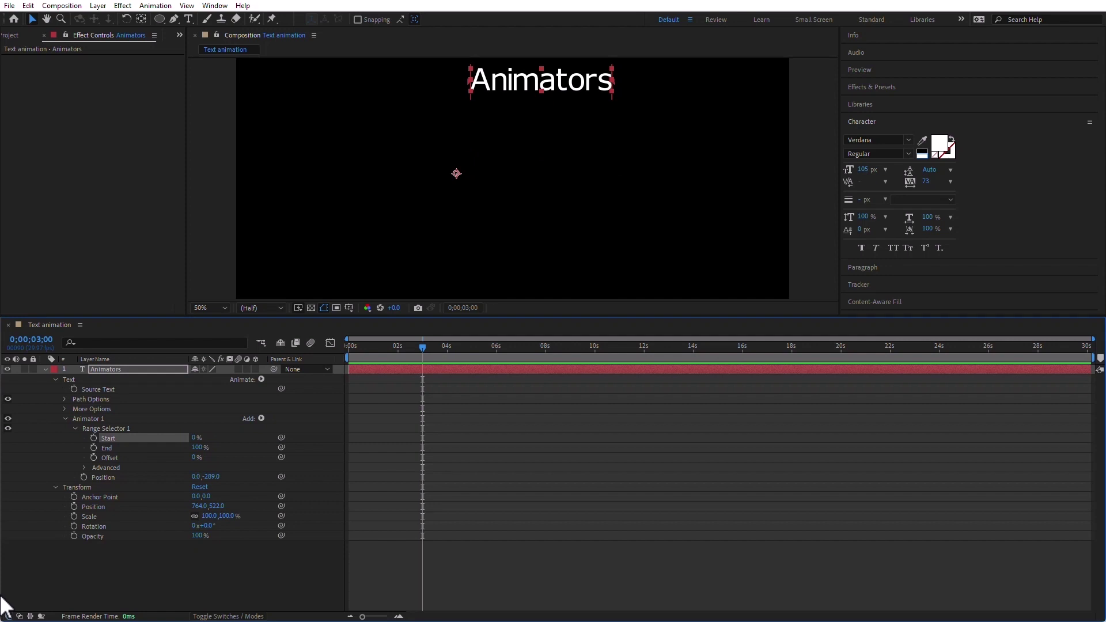
Step: Test Start 33% and End 44% handles, and adjust Animator 1's Position offset, ending at 0.0, -233.0
left_click(113, 448)
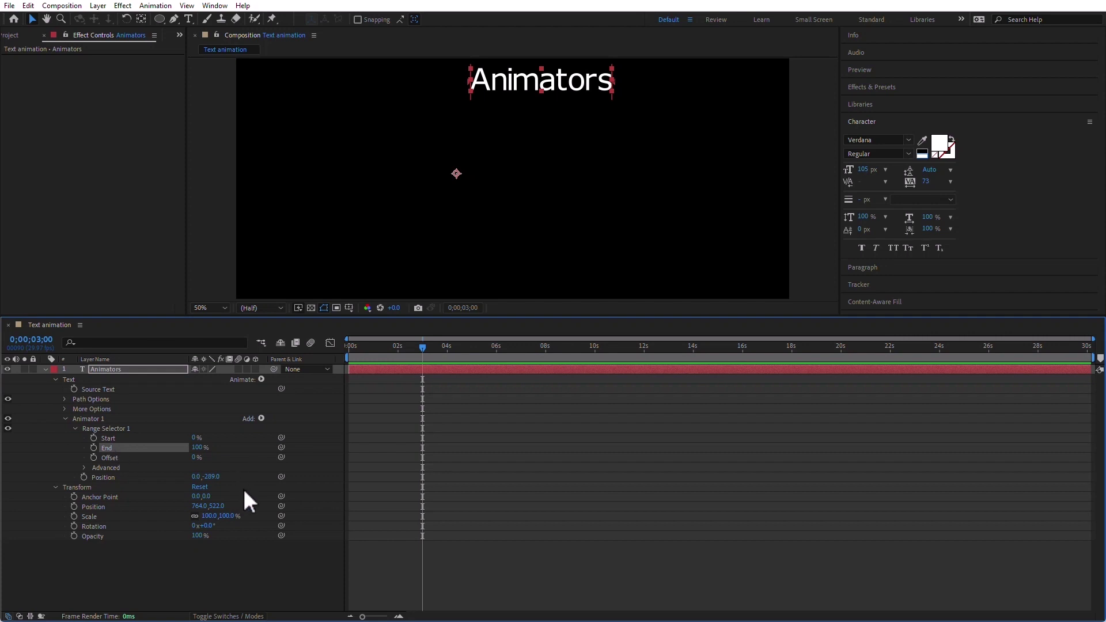
left_click_drag(210, 477, 231, 477)
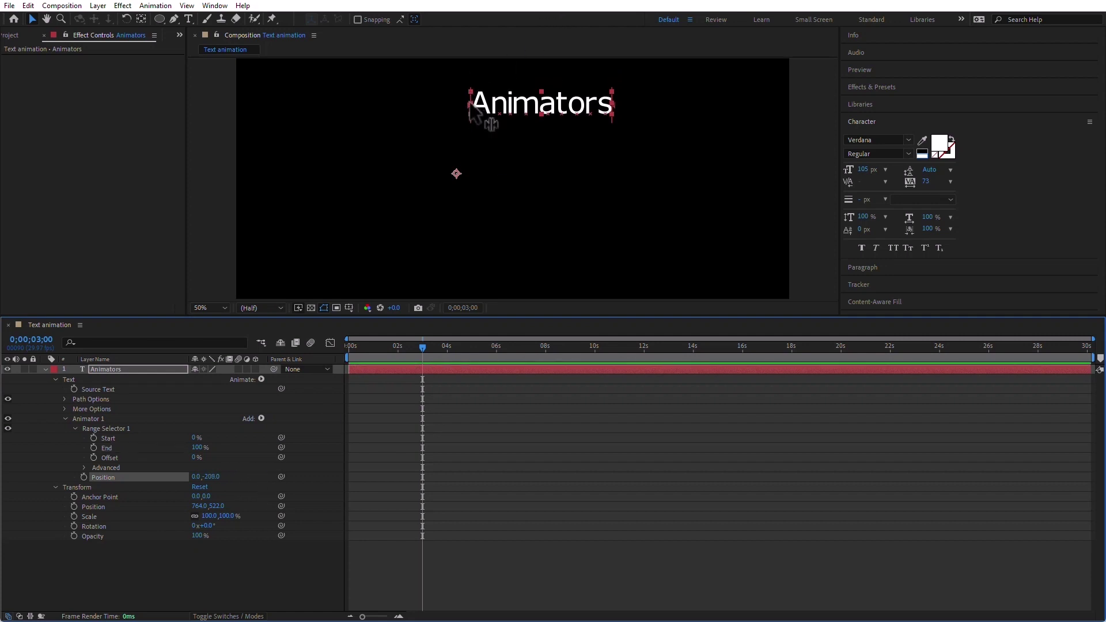
left_click_drag(471, 107, 514, 107)
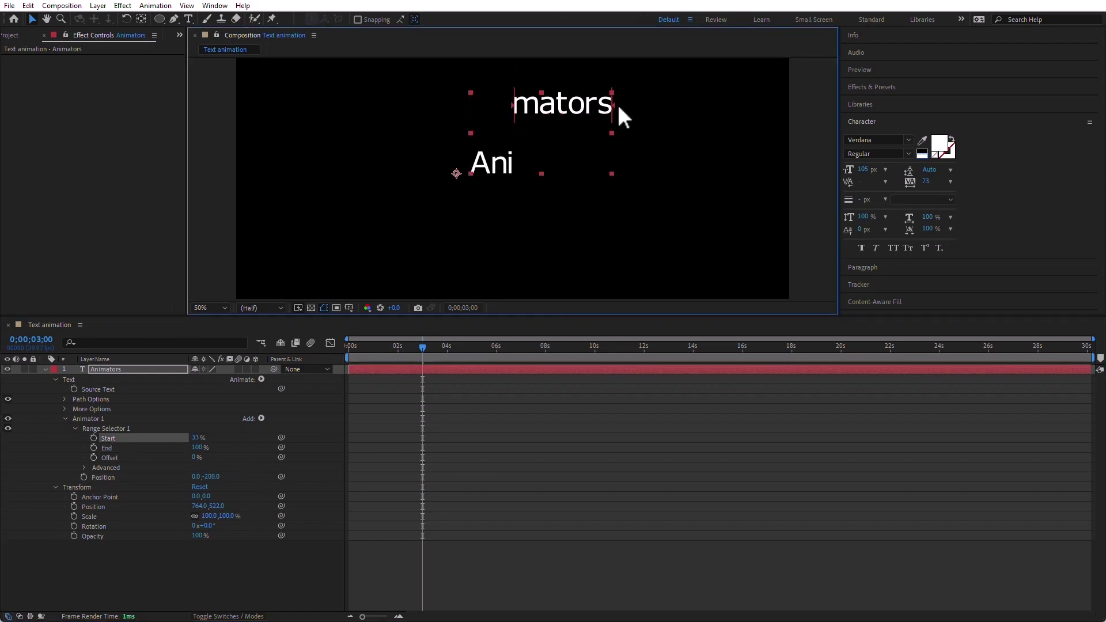
left_click_drag(611, 107, 557, 109)
left_click_drag(218, 477, 700, 490)
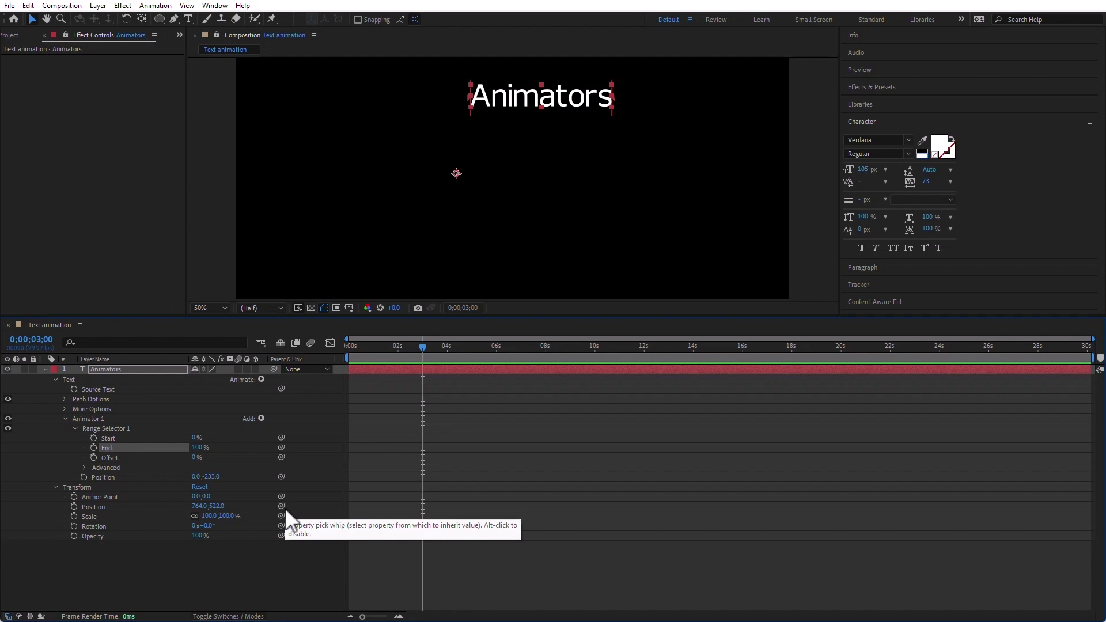
Step: Keyframe Start at 0% near 0;00;00;26 and 100% at 0;00;04;02, then return to the beginning
left_click_drag(399, 347, 370, 347)
left_click(94, 437)
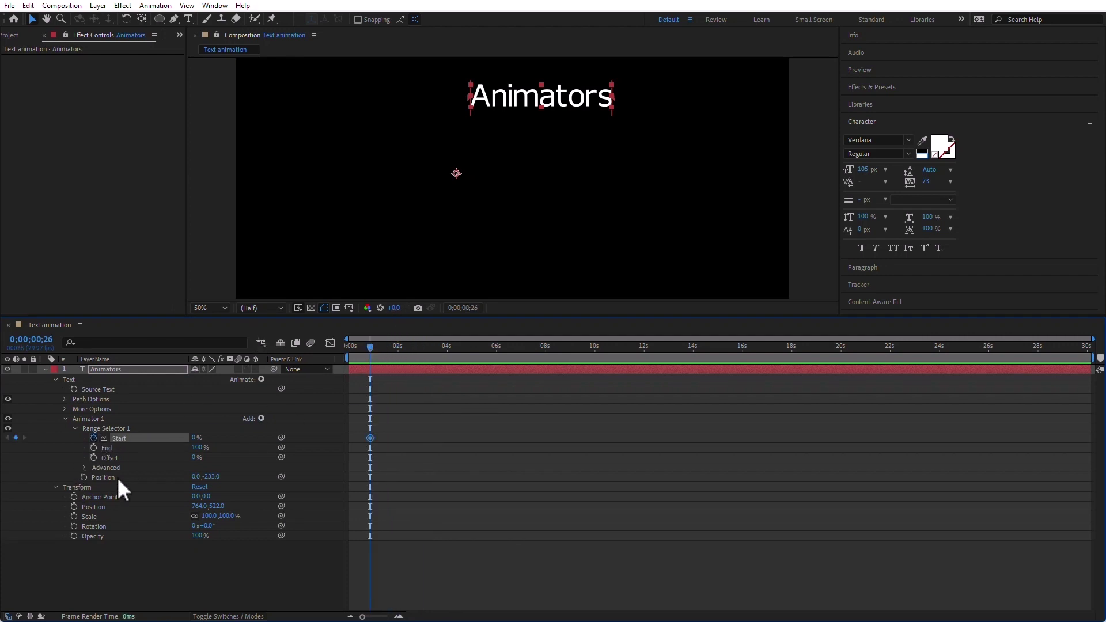
left_click(448, 347)
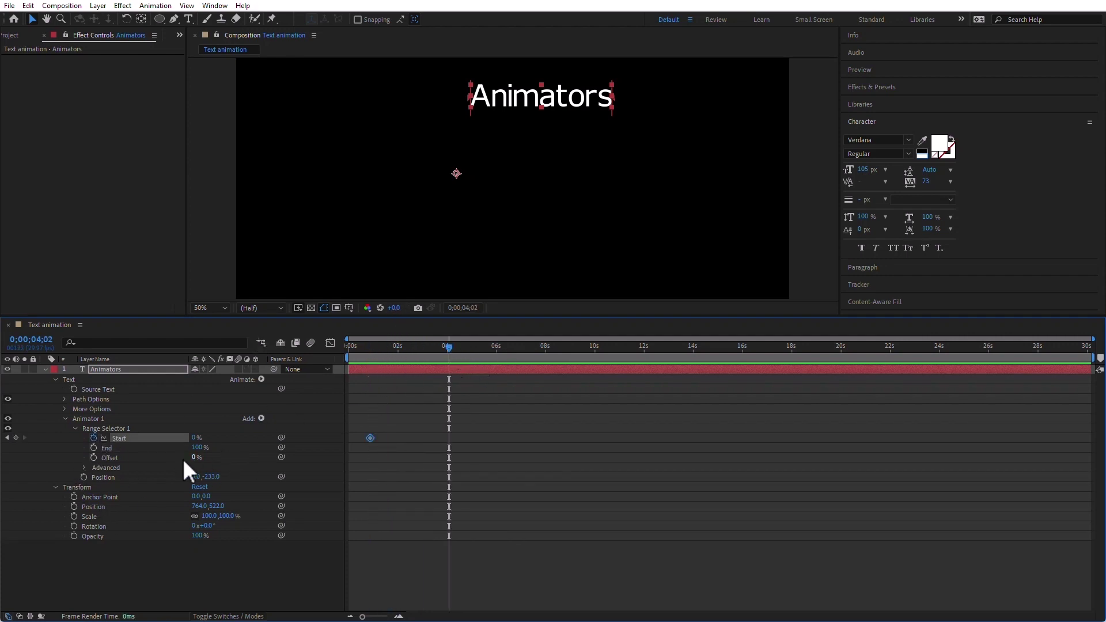
left_click_drag(196, 438, 305, 434)
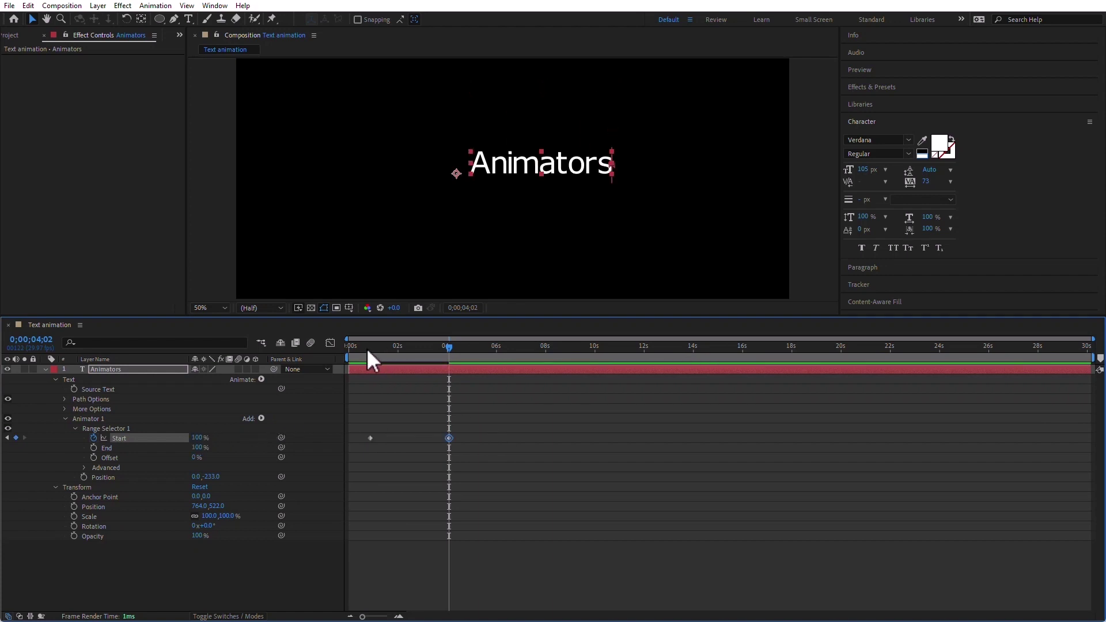
left_click(349, 348)
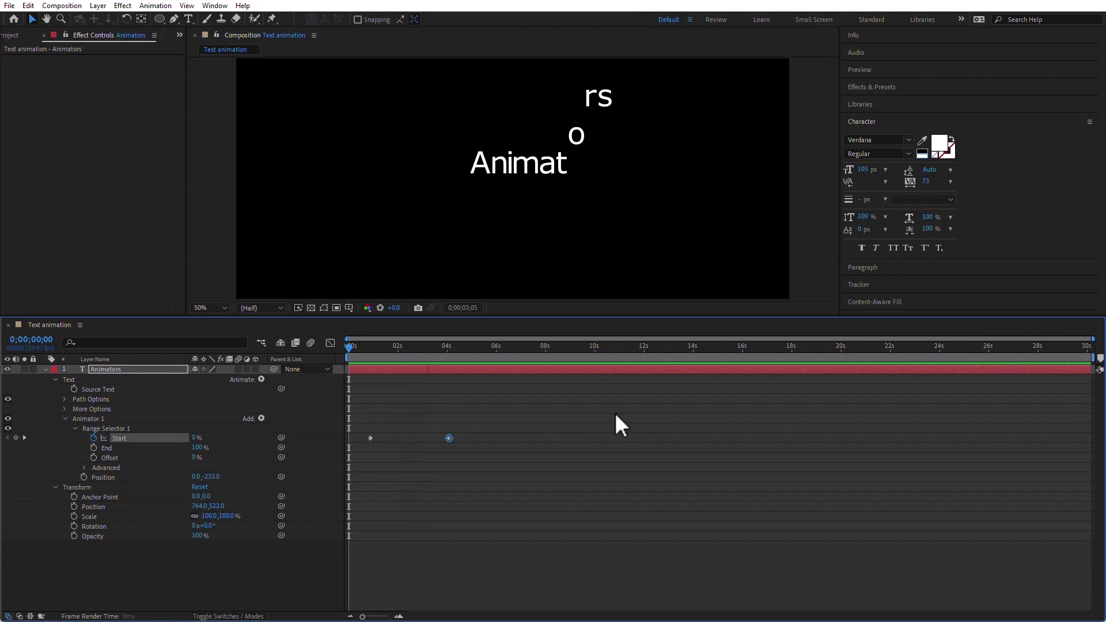
Step: Preview the letter drop, draw a rectangle mask around Animators, then delete the Animators layer
key("space")
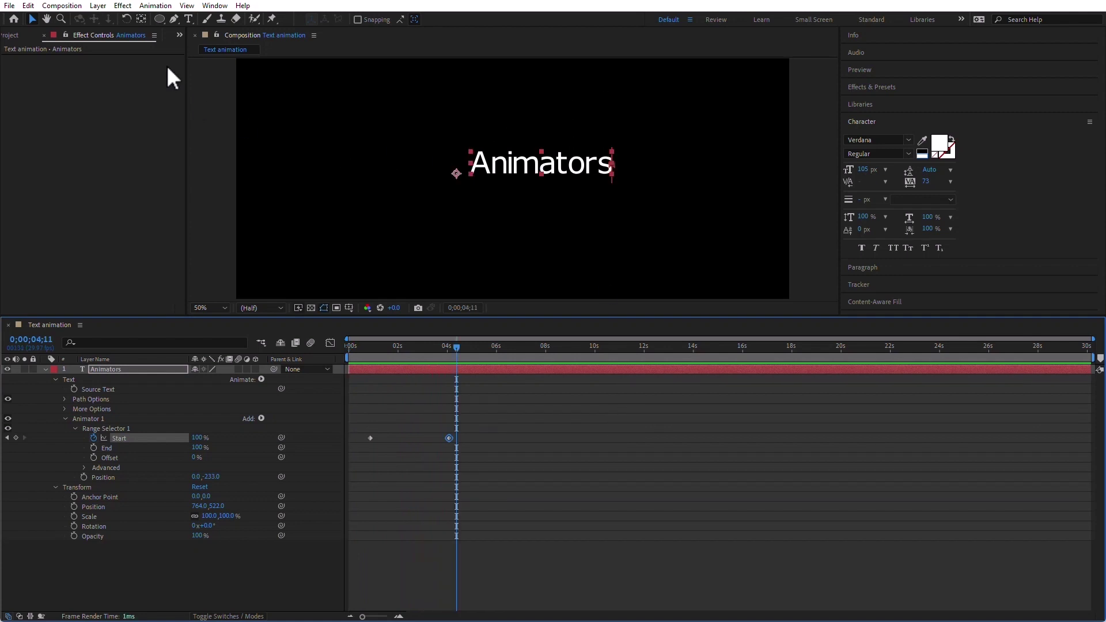
left_click_drag(157, 17, 224, 17)
mouse_move(445, 143)
left_mouse_down()
mouse_move(467, 167)
mouse_move(633, 185)
left_mouse_up()
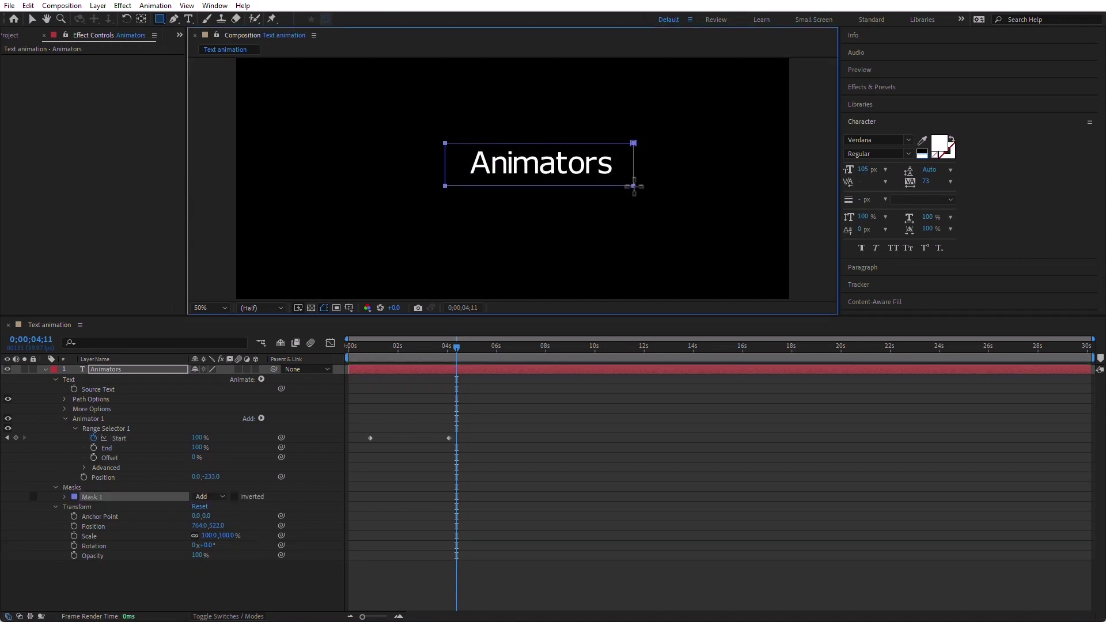
left_click_drag(403, 352, 349, 351)
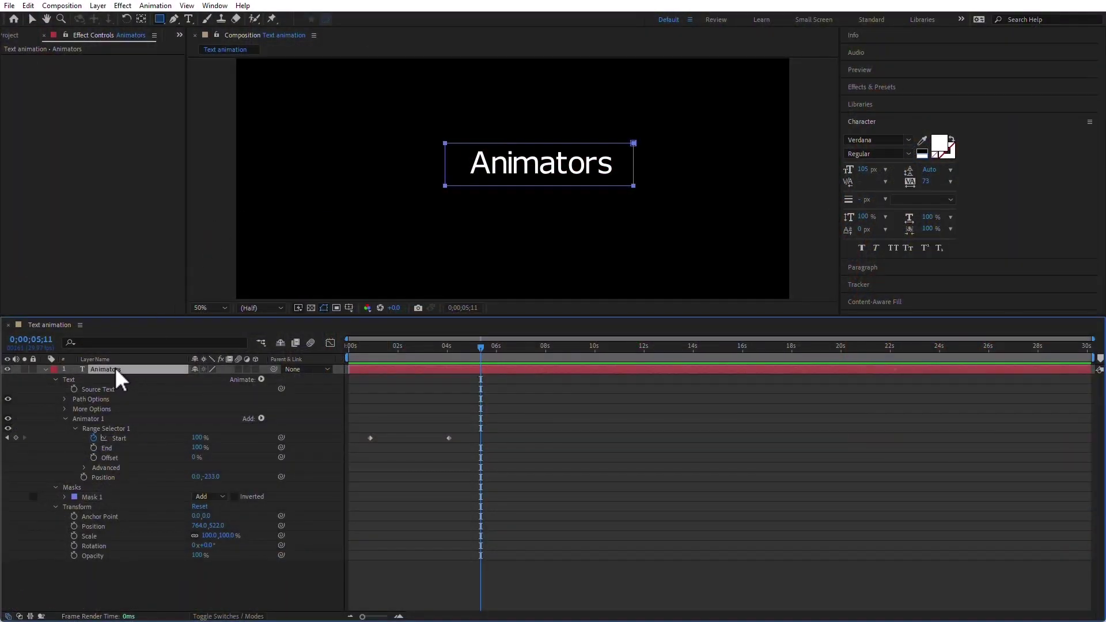
key("Delete")
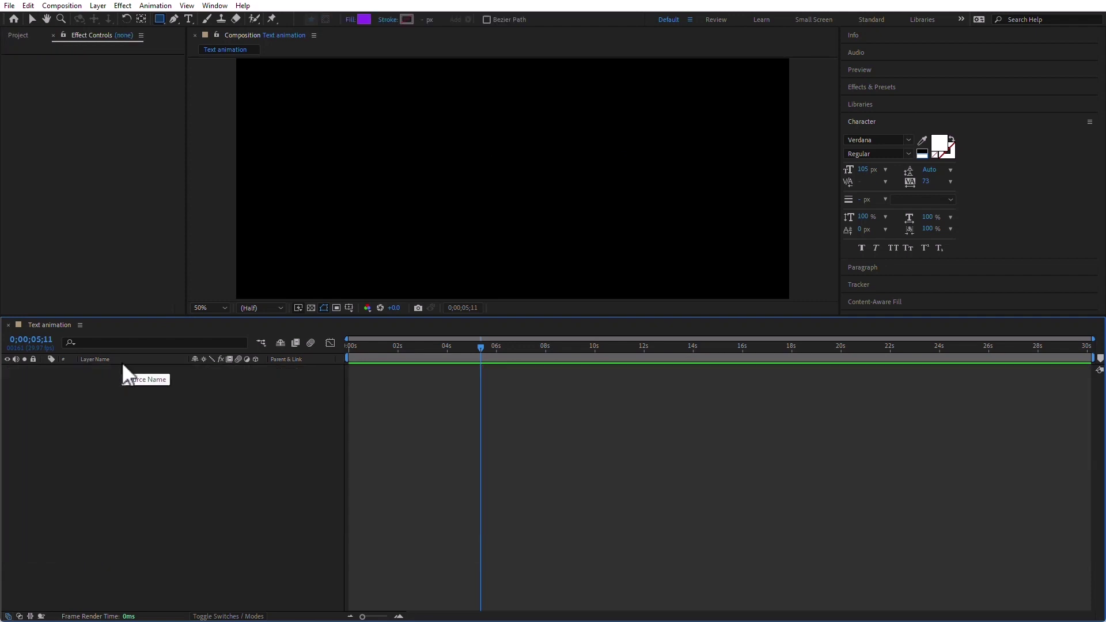
Step: Create a new text layer reading 'I am a preset'
left_click(188, 19)
left_click(380, 182)
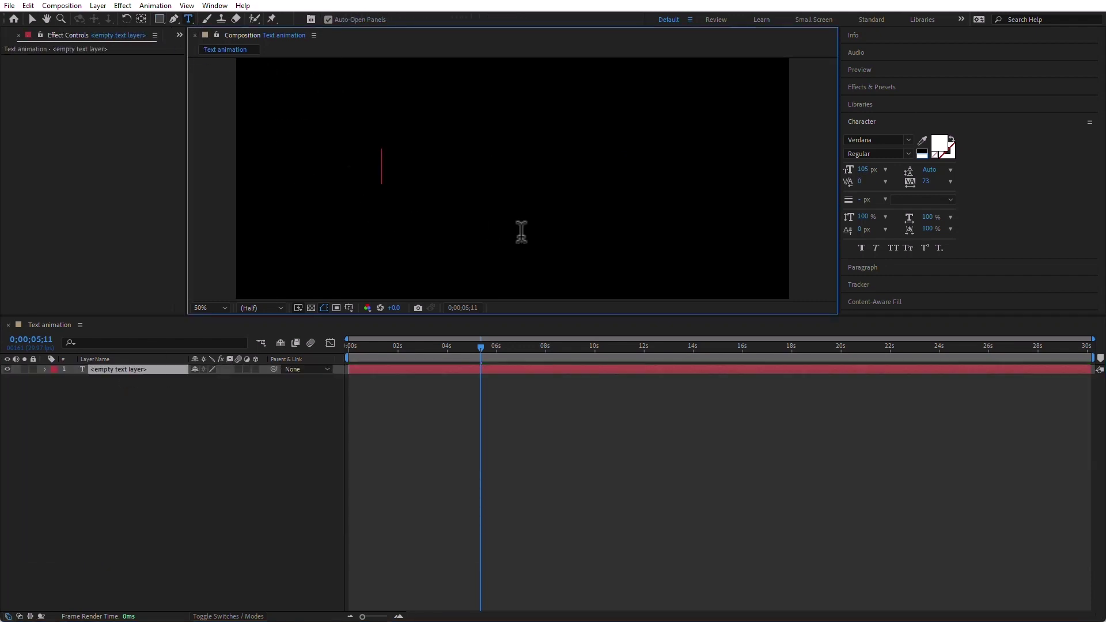
type("I am a preset")
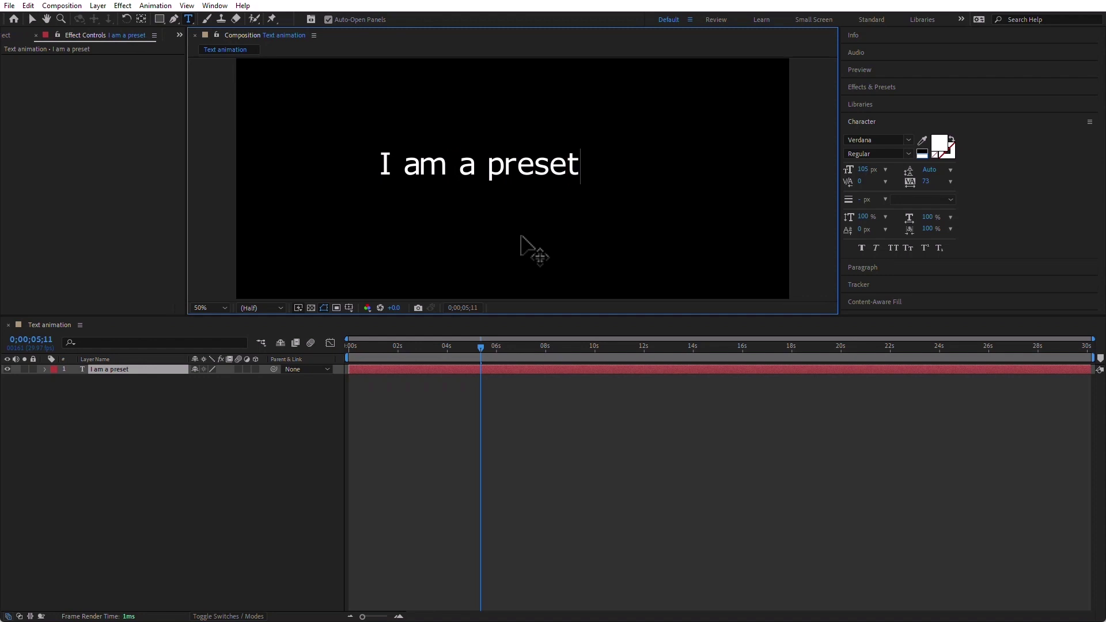
left_click(123, 369)
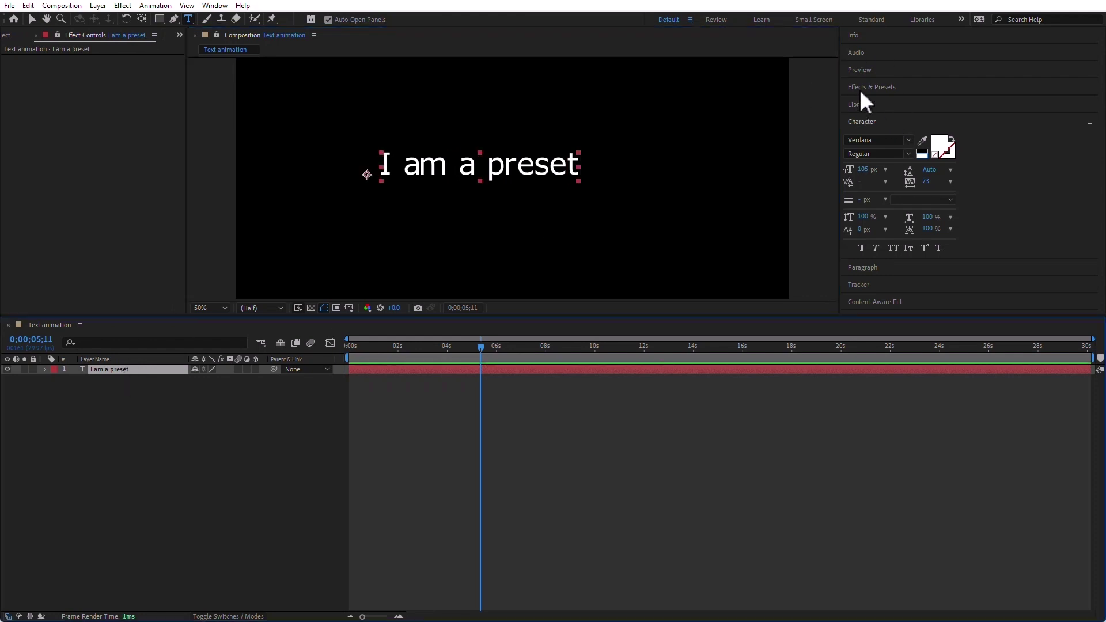
Step: Find Animation Presets > Text > Animate In > Fly In From Bottom and apply it to the text layer
left_click(861, 90)
left_click(891, 144)
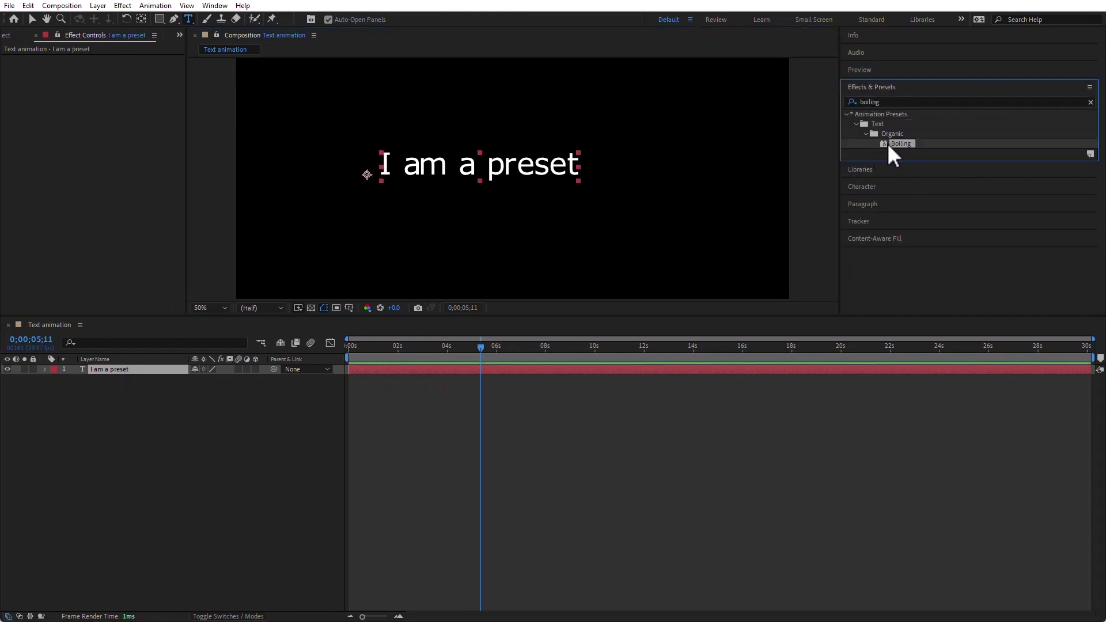
left_click(855, 124)
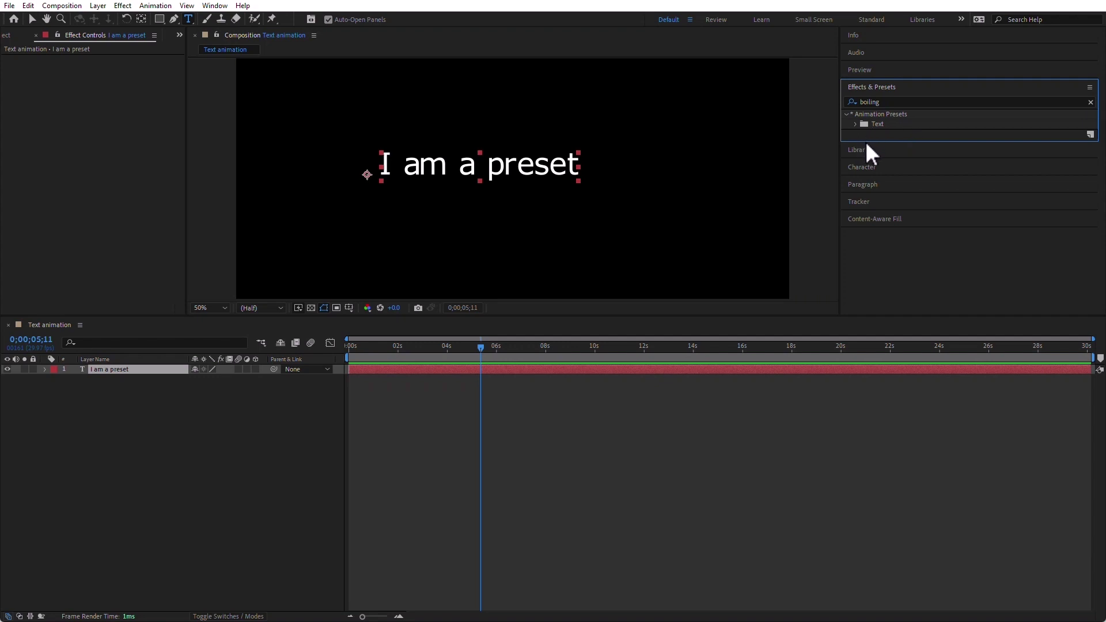
left_click(1090, 102)
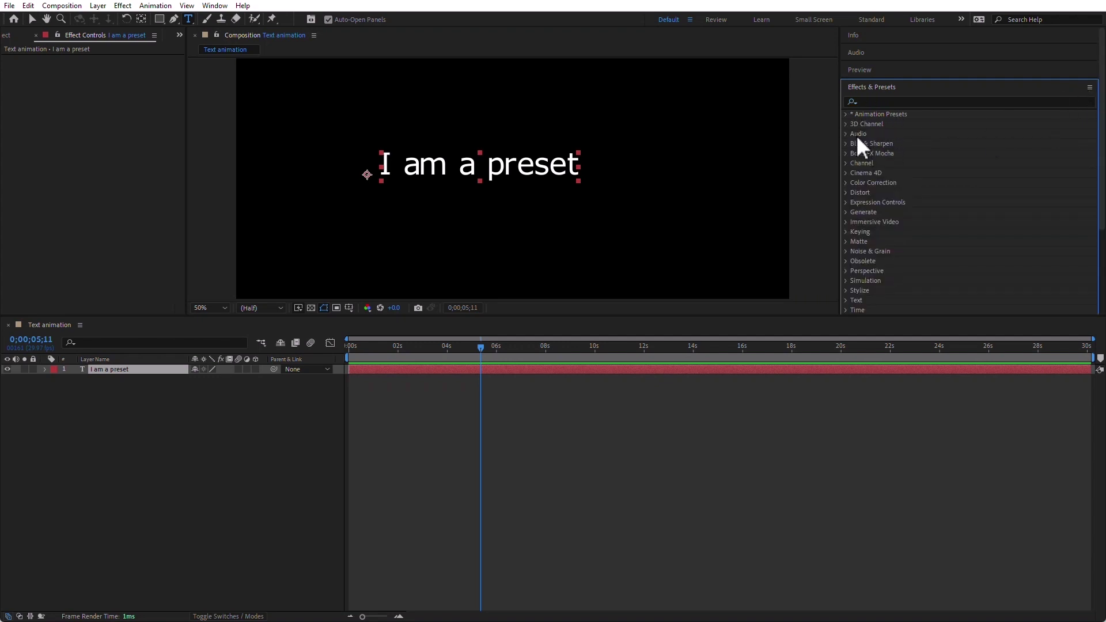
left_click(846, 114)
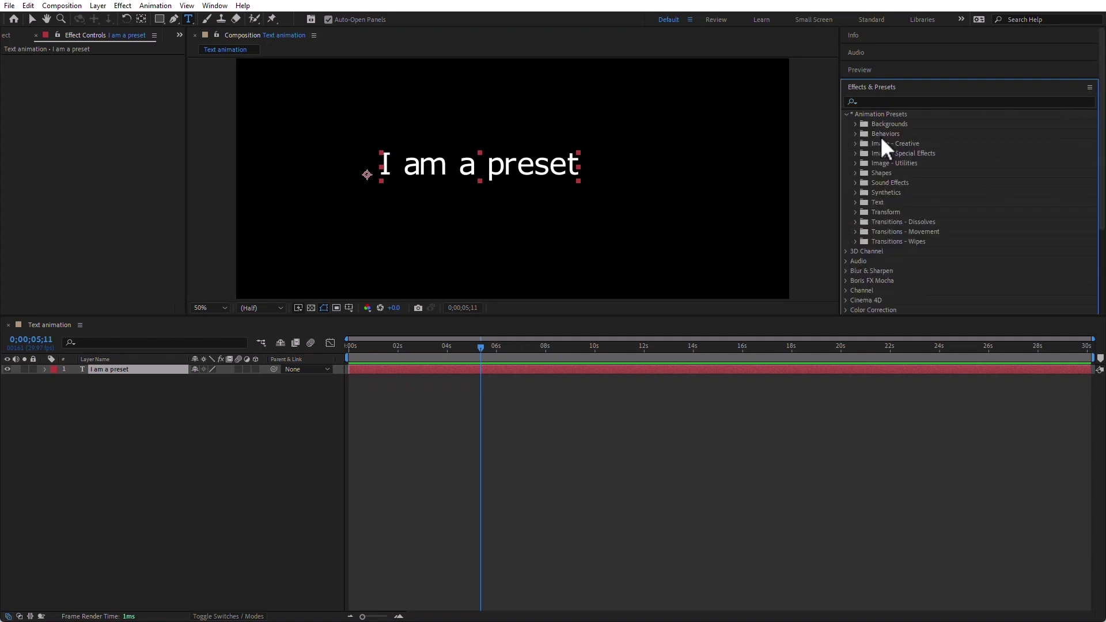
left_click(855, 203)
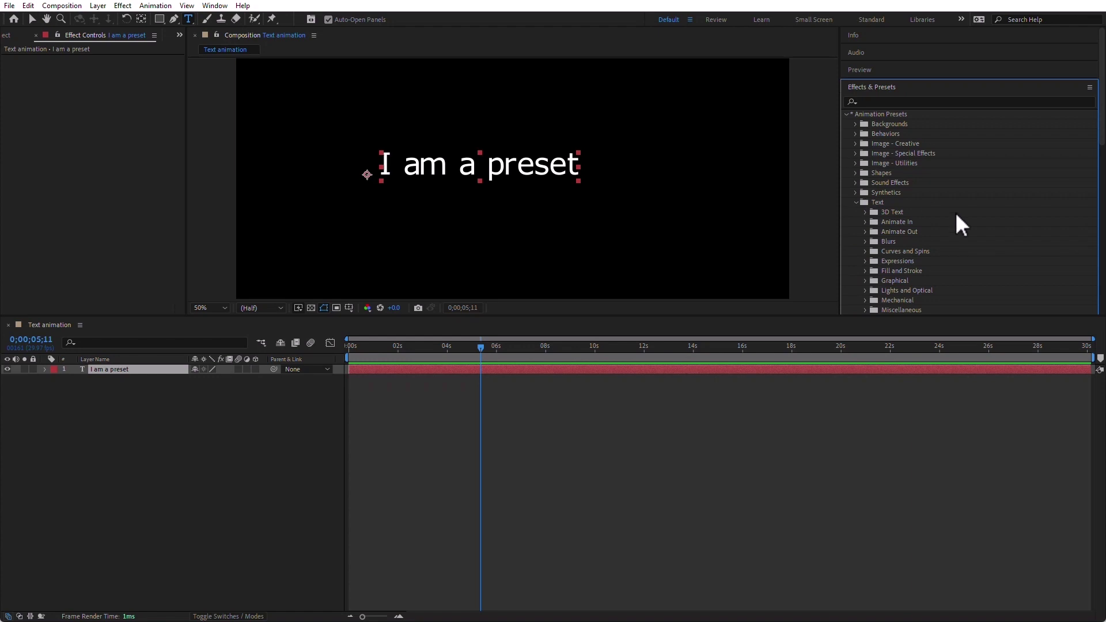
left_click(865, 223)
scroll(948, 274, "down", 5)
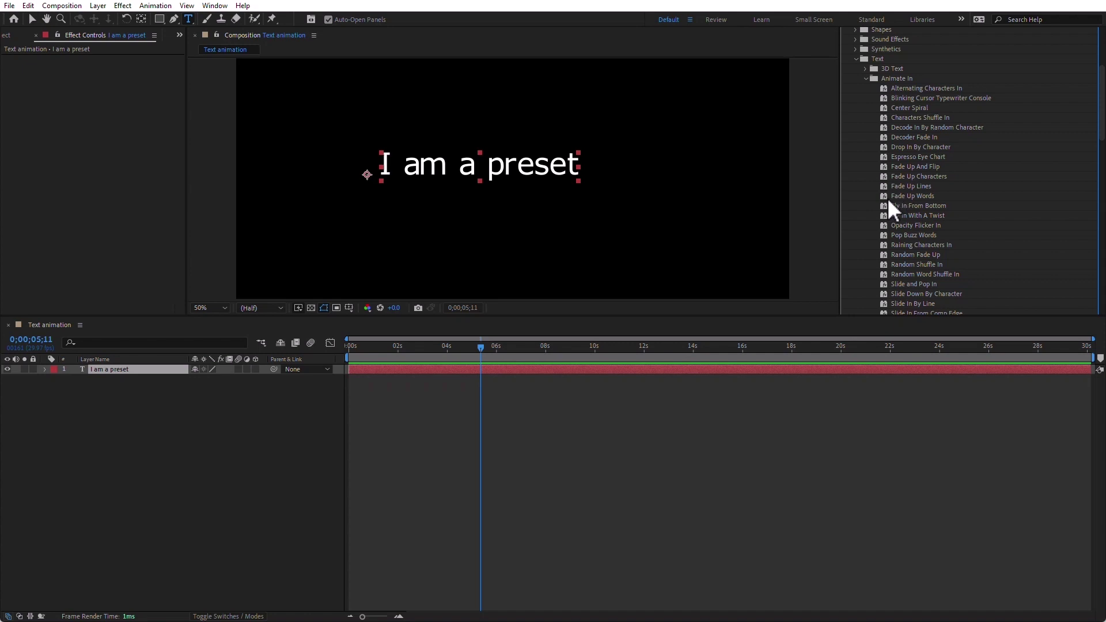
left_click(887, 197)
left_click(886, 207)
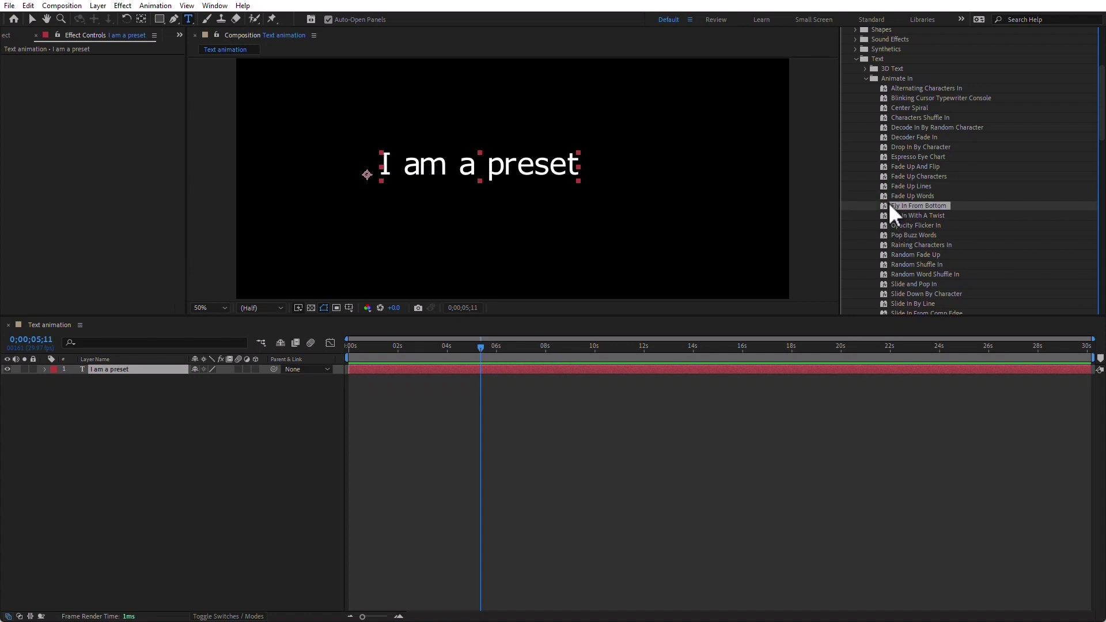
left_click_drag(890, 206, 507, 184)
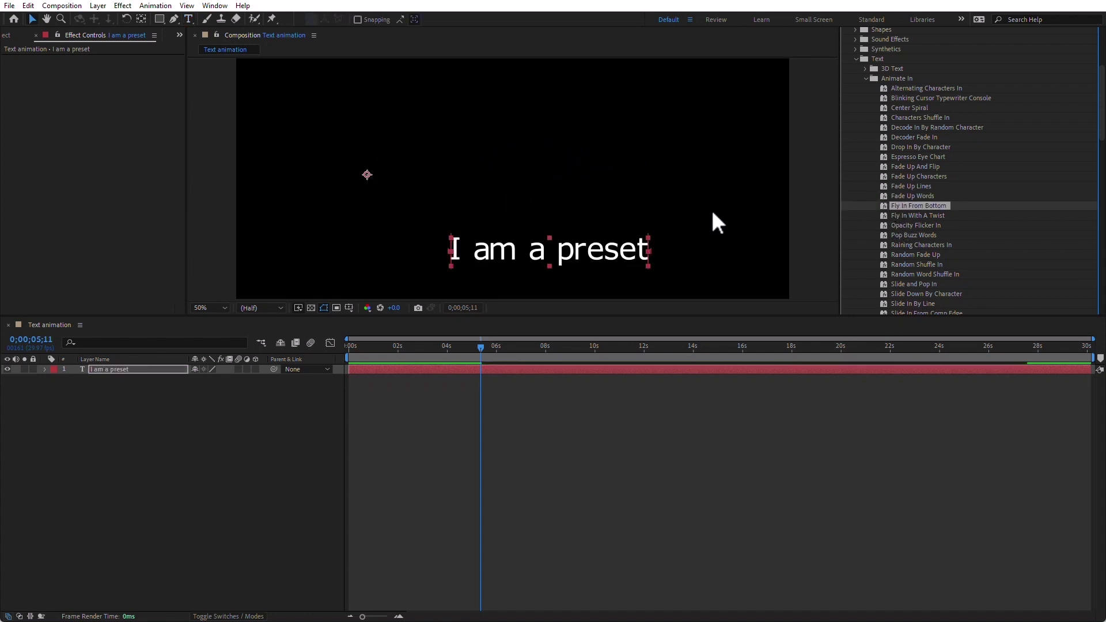
Step: Zoom the comp view to 25% and preview the Fly In From Bottom animation
key("comma")
left_click(254, 354)
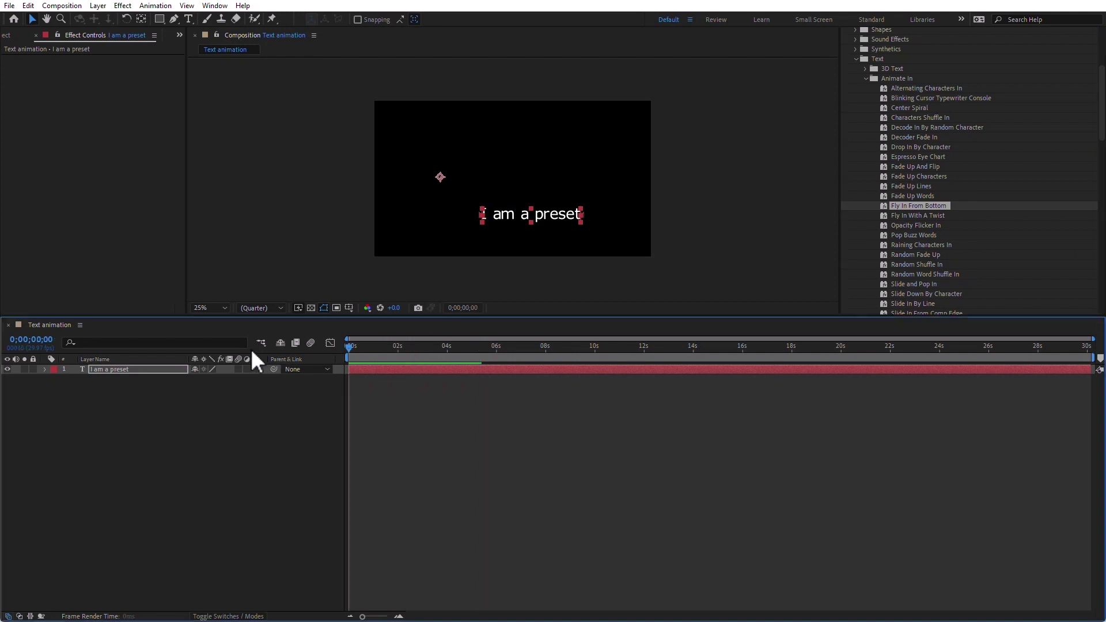
key("space")
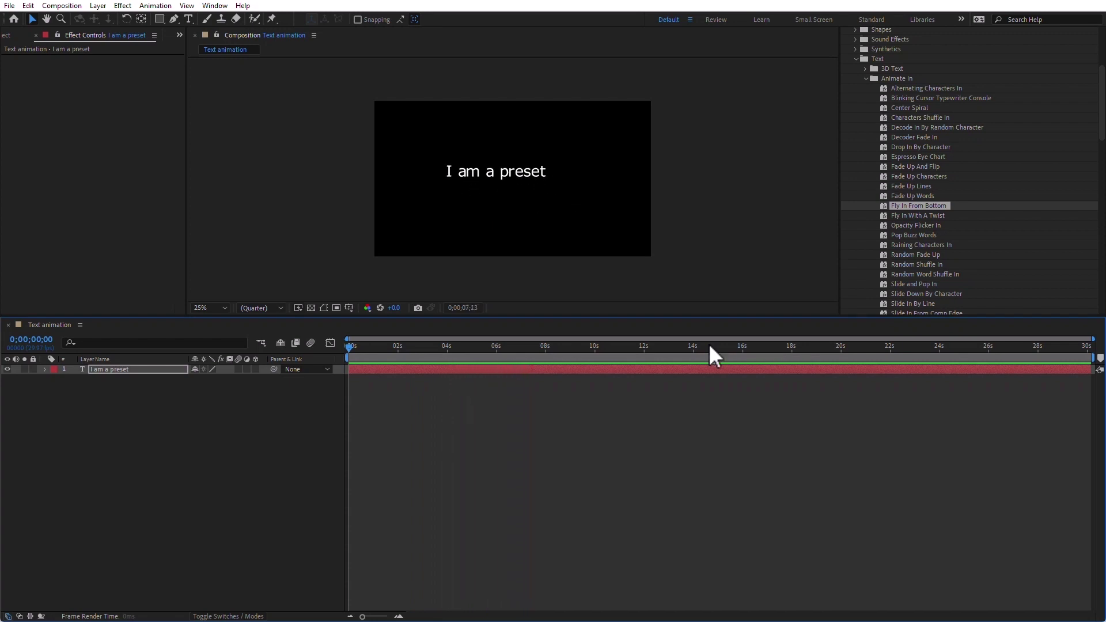
left_click_drag(555, 346, 429, 380)
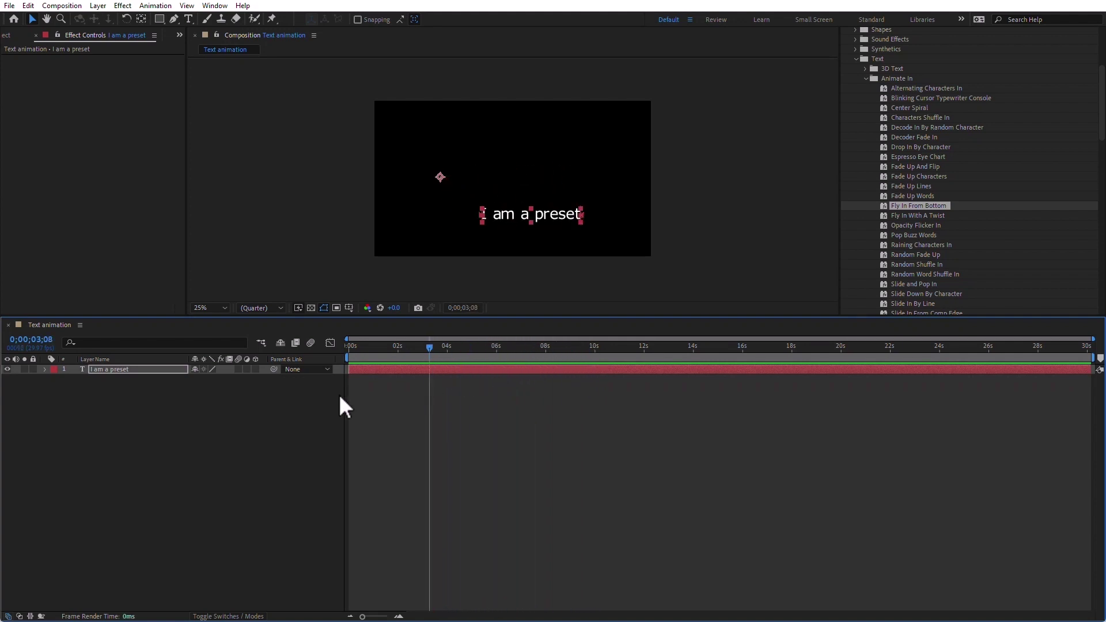
Step: Set Animator 1's Position to 716.0, 823.0 so the text lands centred
left_click(44, 369)
left_click(55, 379)
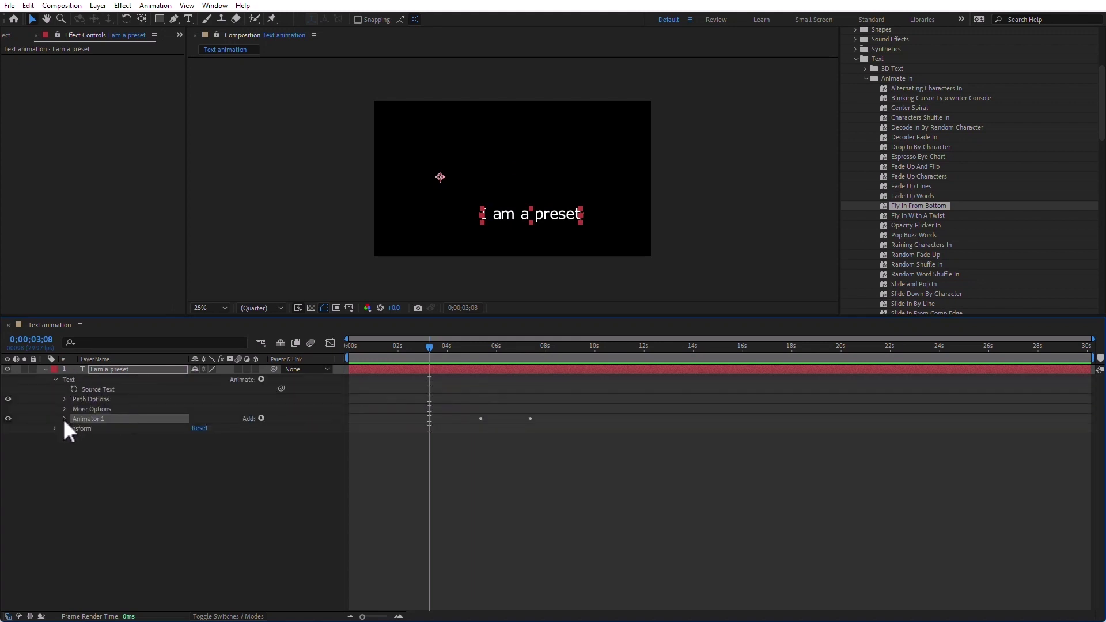
left_click(65, 419)
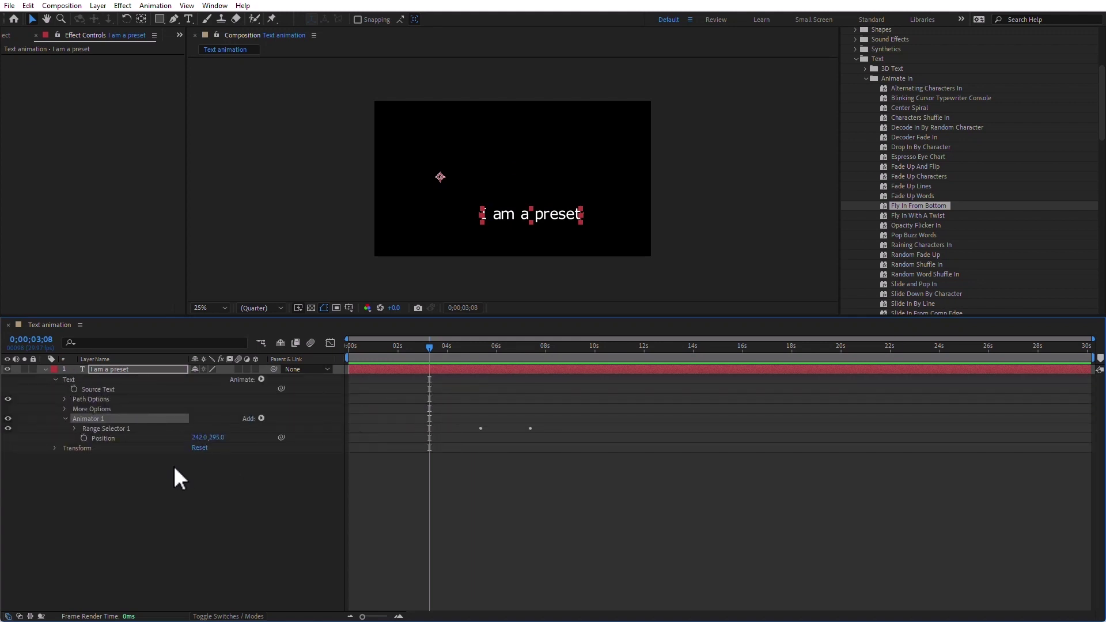
left_click_drag(214, 439, 518, 436)
left_click_drag(197, 437, 435, 489)
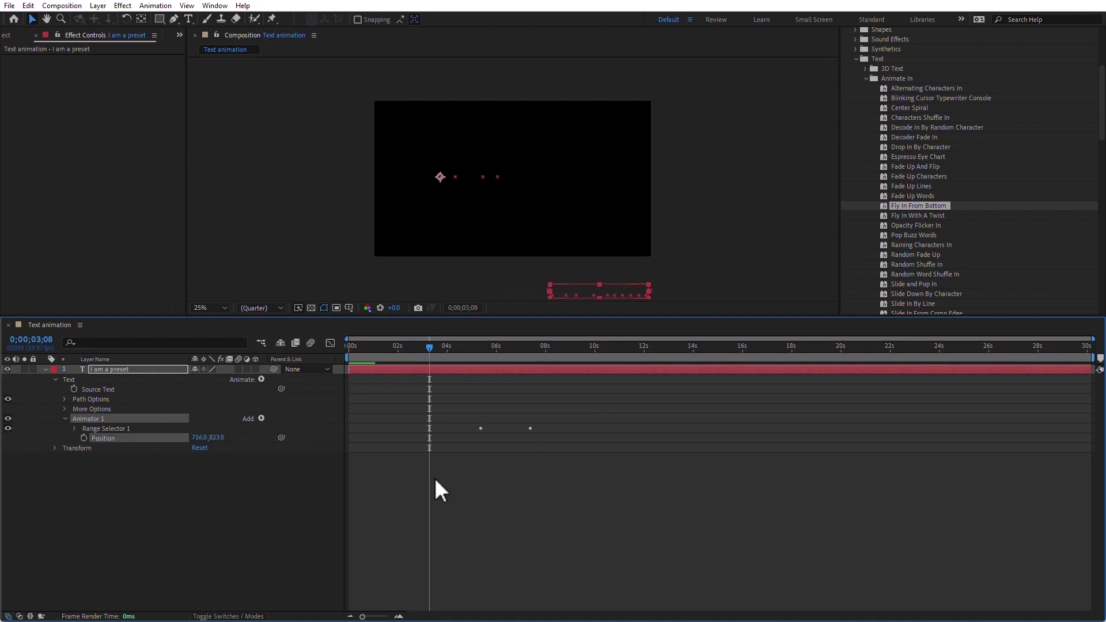
Step: Preview the fly-in, reveal Range Selector 1's two Start keyframes, and review them by scrubbing
left_click(468, 348)
key("space")
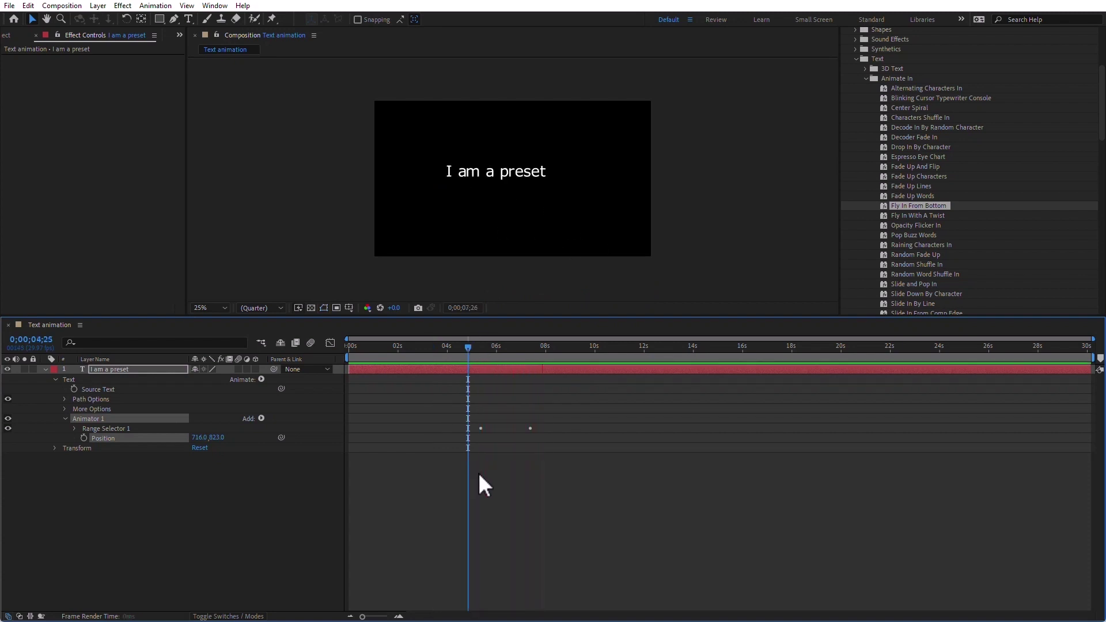
key("space")
left_click(74, 428)
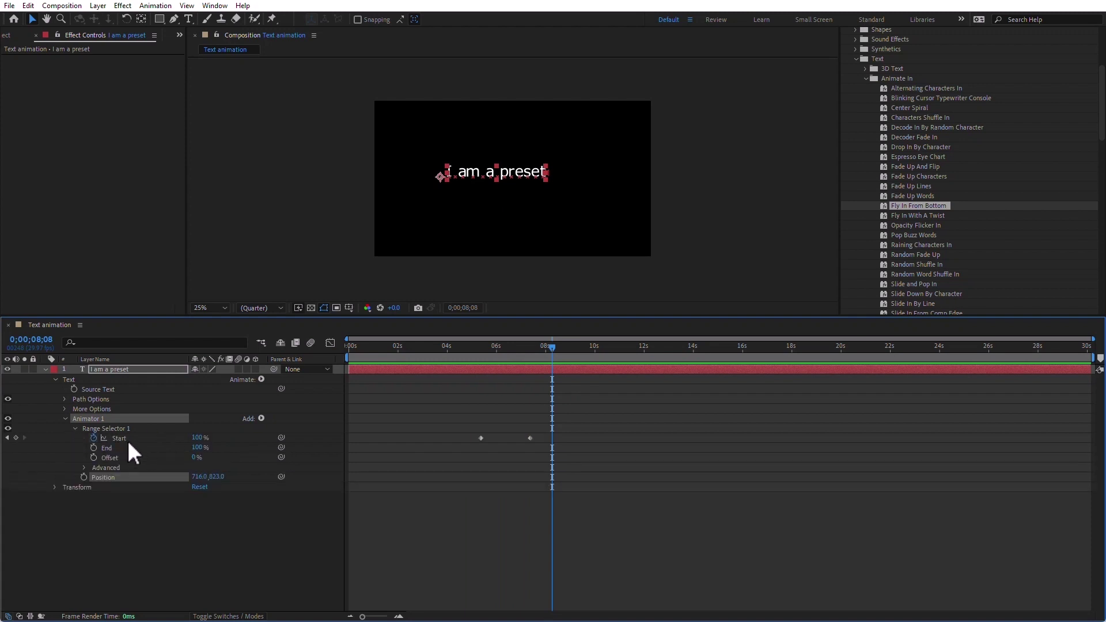
left_click(131, 440)
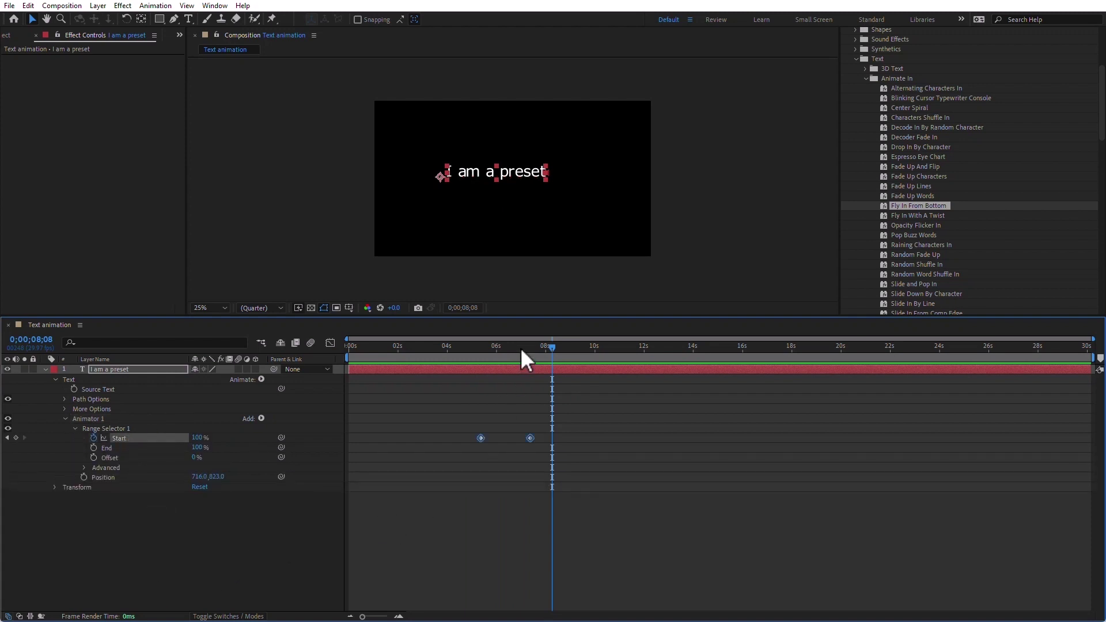
mouse_move(520, 347)
left_mouse_down()
mouse_move(487, 347)
mouse_move(556, 348)
mouse_move(468, 348)
mouse_move(523, 346)
left_mouse_up()
left_click_drag(524, 346, 547, 347)
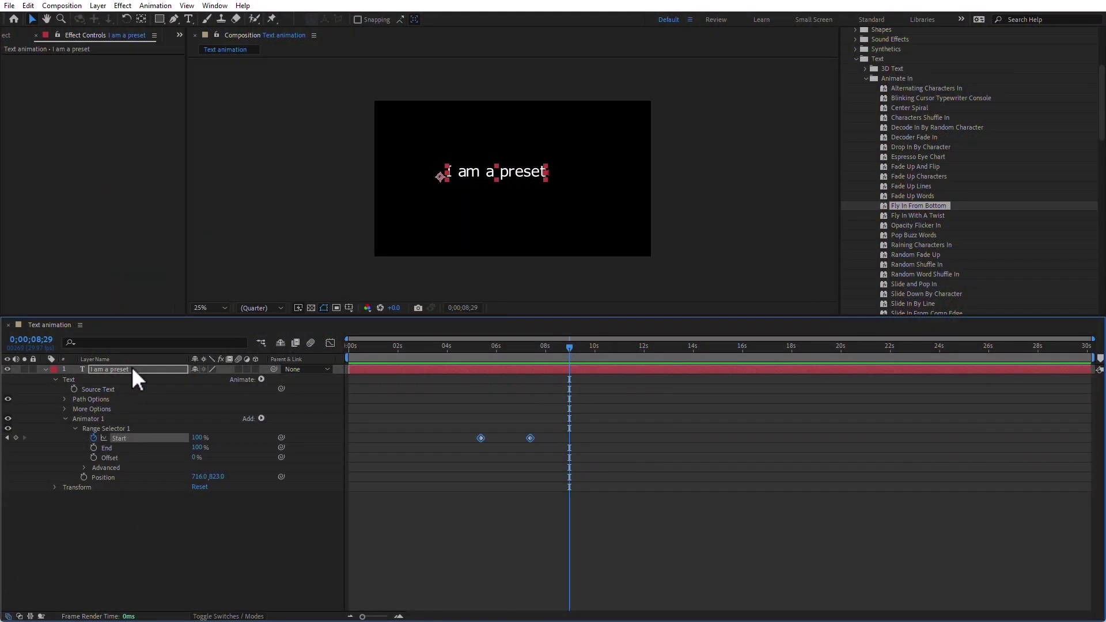
left_click(131, 368)
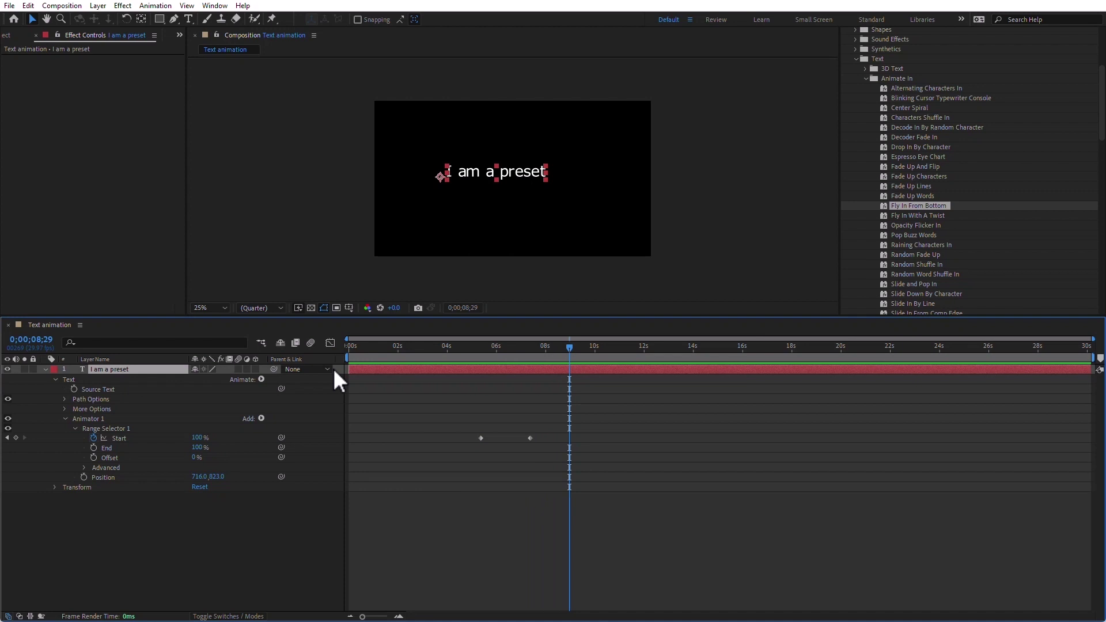
Step: Show the animated properties, move both Start keyframes to begin near 0.5 s, then drag the second to about 6 s
key("u")
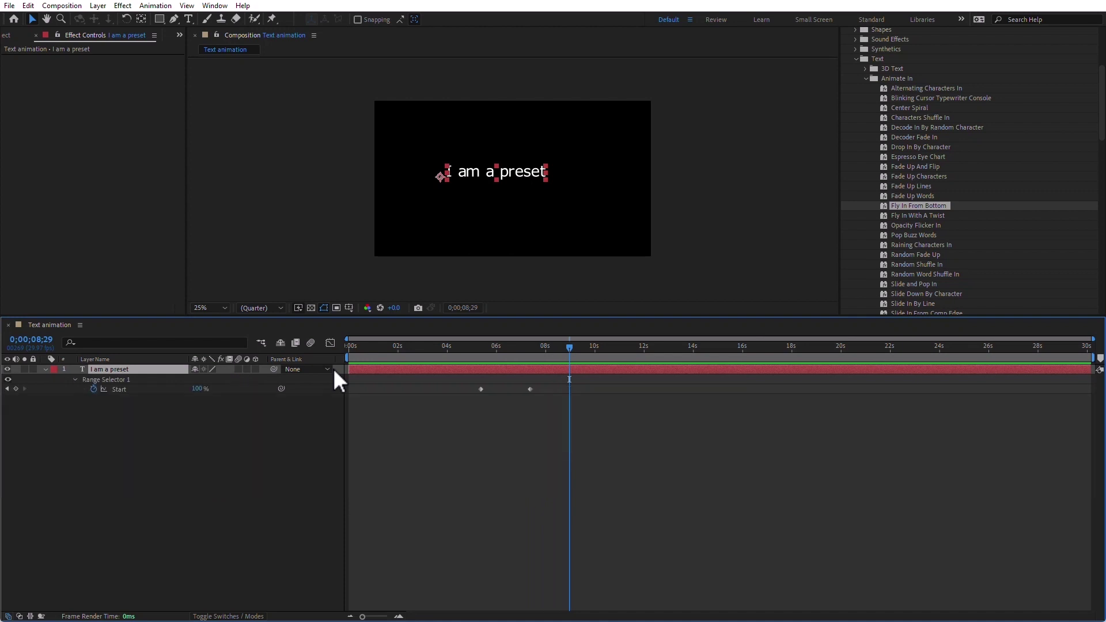
left_click(128, 388)
left_click_drag(480, 388, 362, 391)
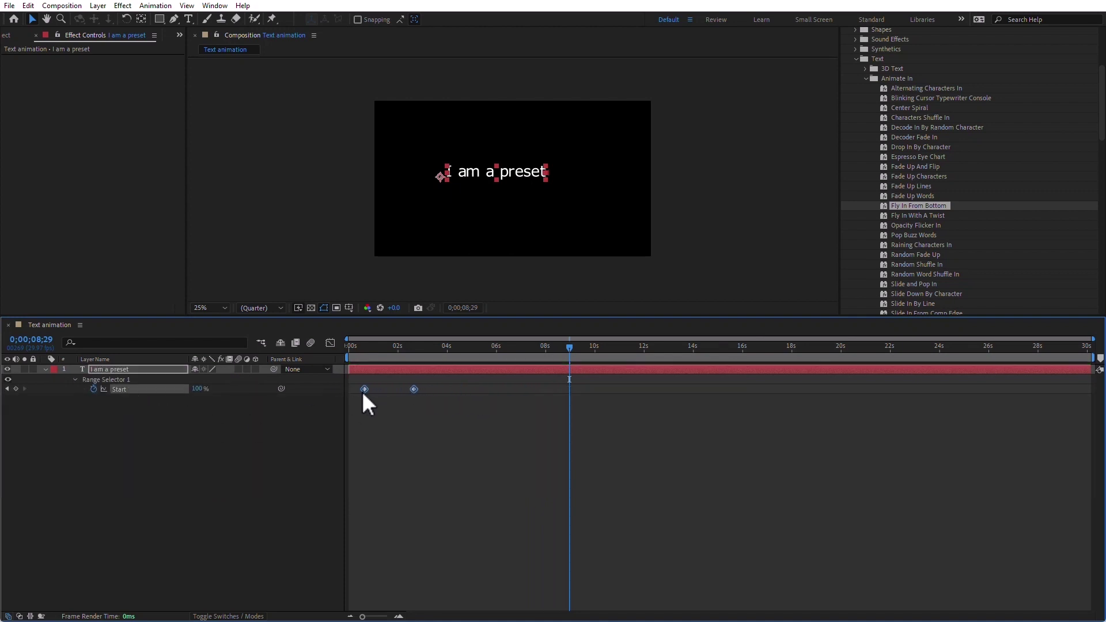
left_click(402, 424)
left_click_drag(392, 346, 305, 353)
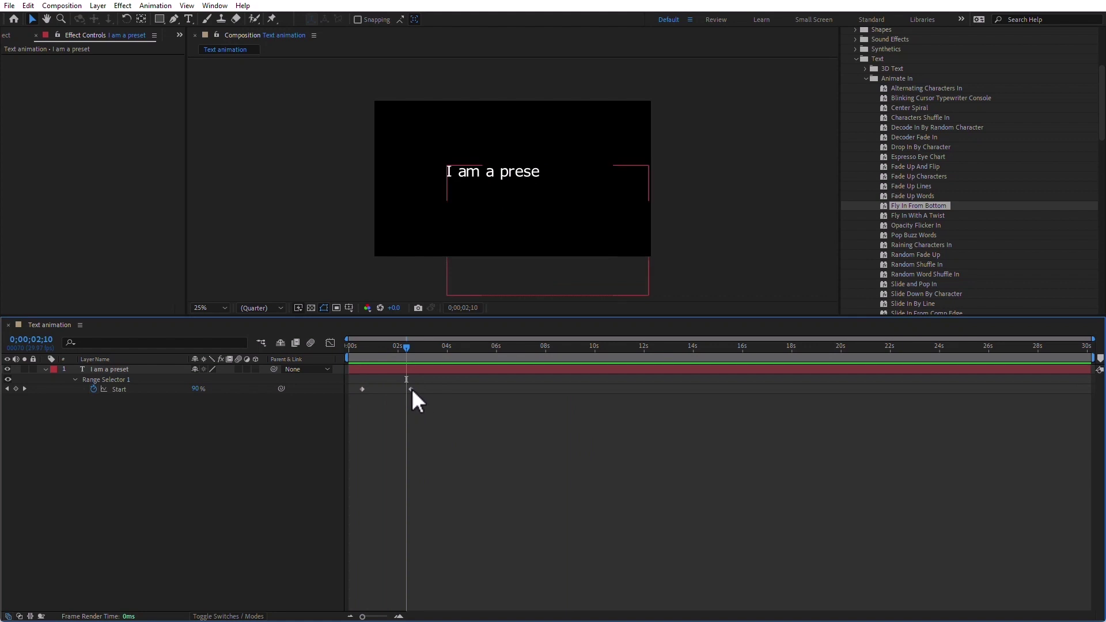
left_click_drag(411, 389, 501, 389)
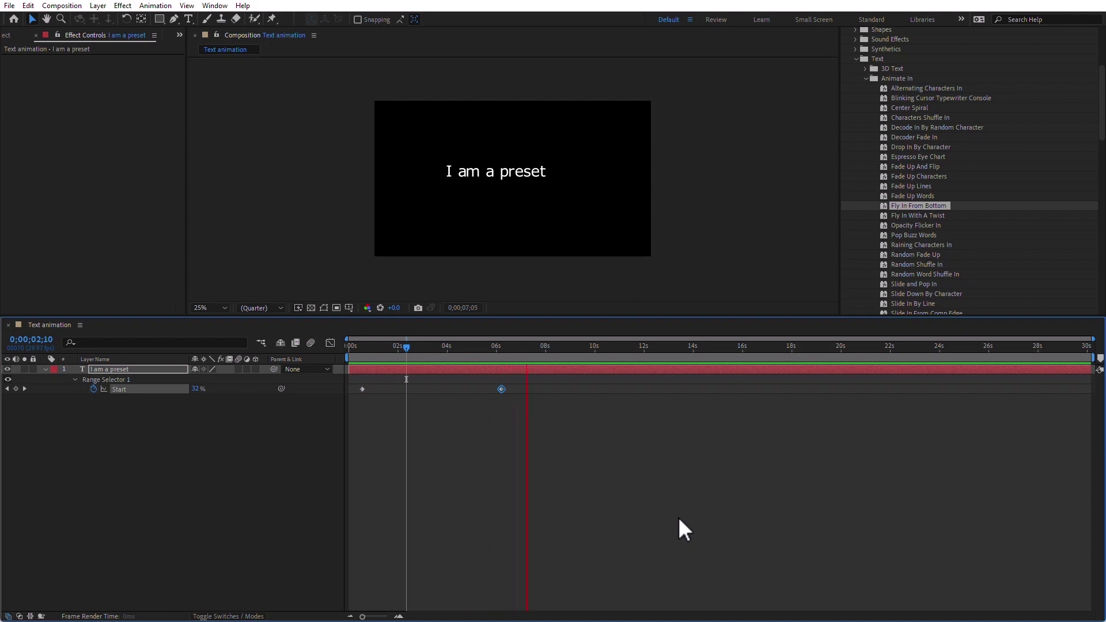
key("space")
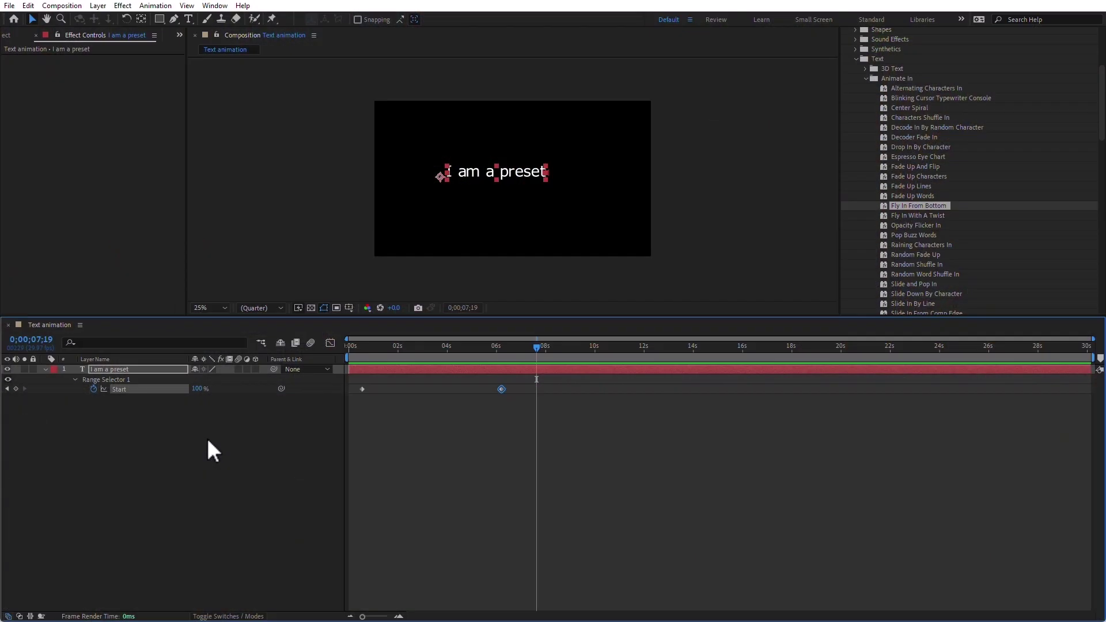
Step: Delete the fly-in Animator 1 from the 'I am a preset' text layer
left_click(75, 379)
left_click(46, 369)
left_click(46, 368)
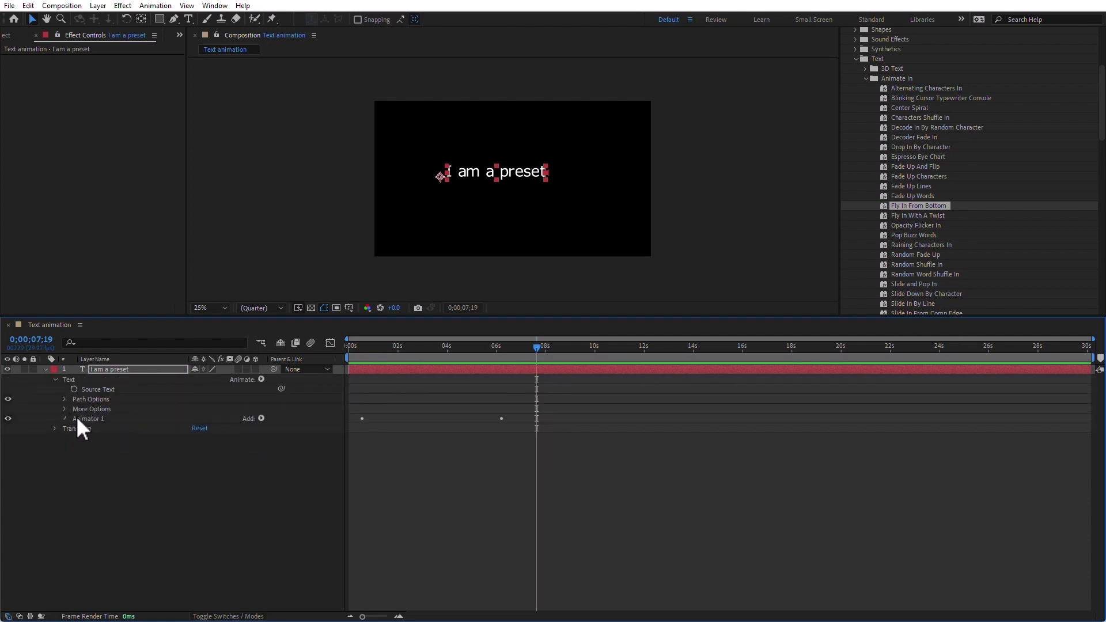
left_click(76, 429)
left_click(430, 346)
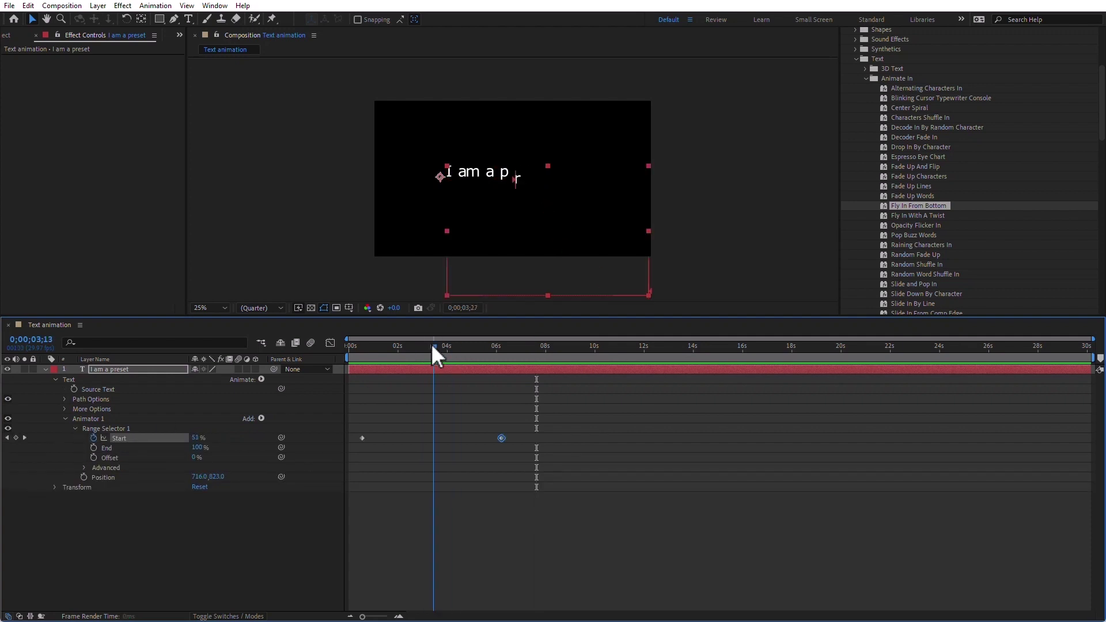
left_click(98, 421)
key("Delete")
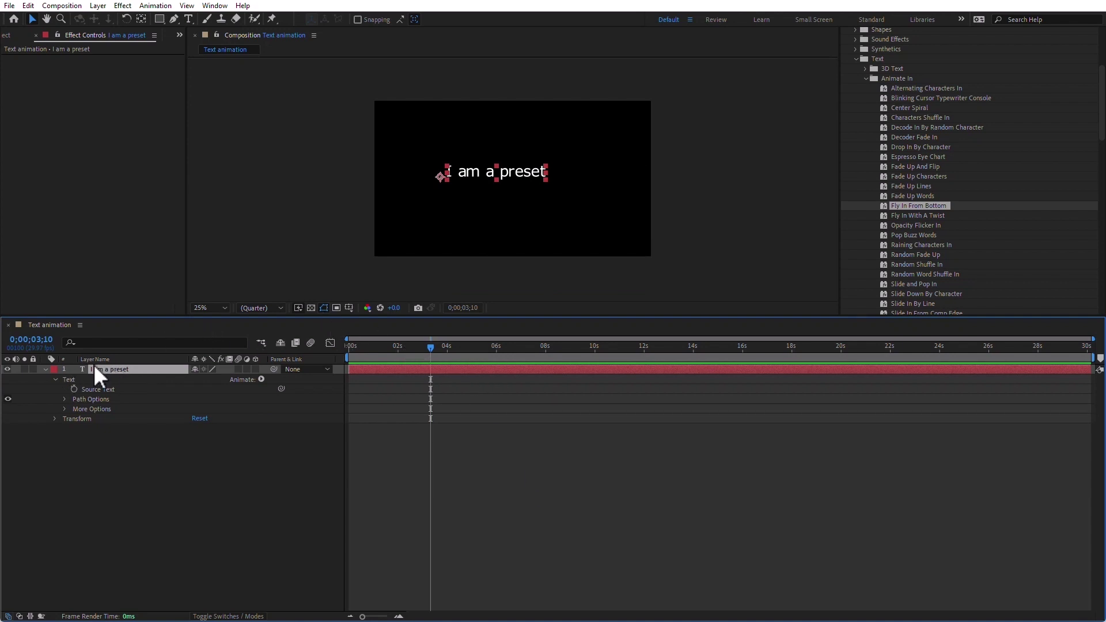
Step: Apply the Raining Characters In preset at 4;00 and preview the raining characters
left_click(44, 339)
key("Return")
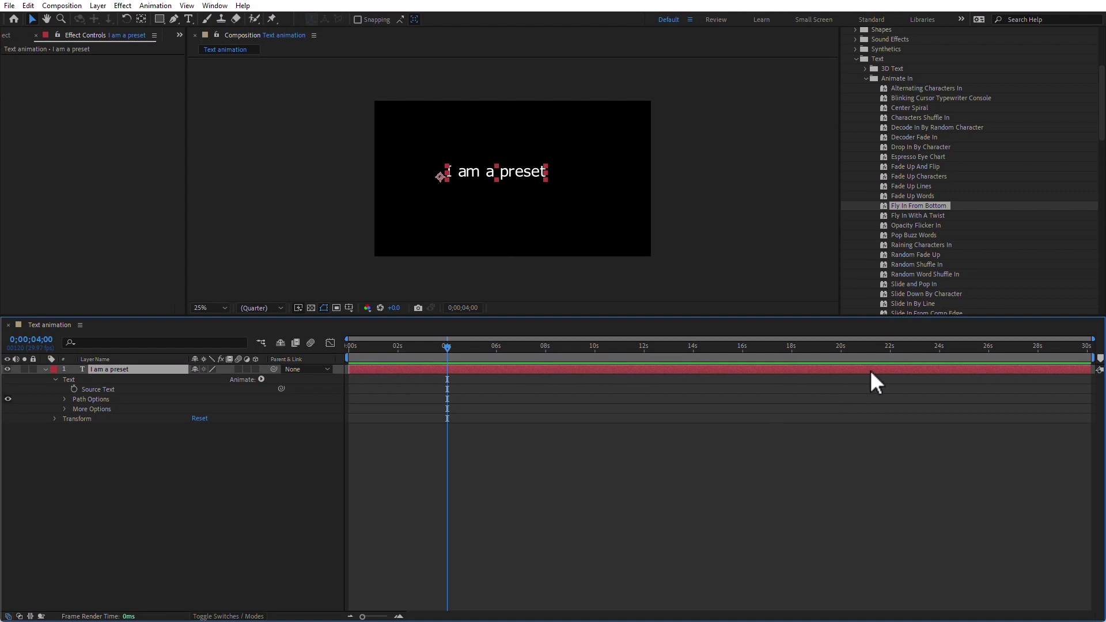
left_click_drag(886, 244, 526, 370)
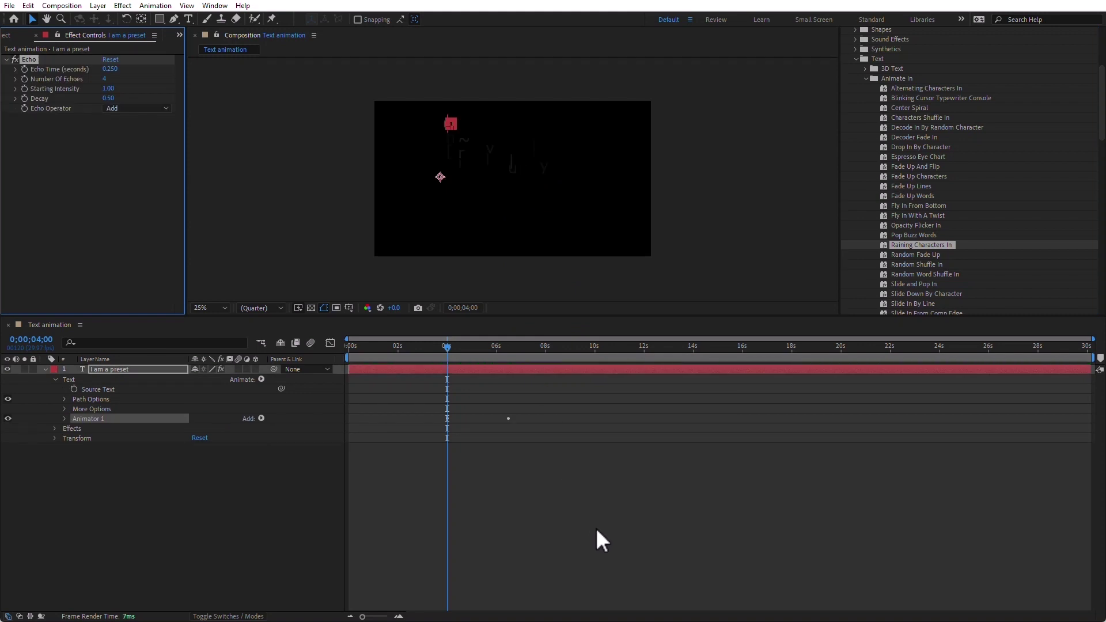
left_click(434, 344)
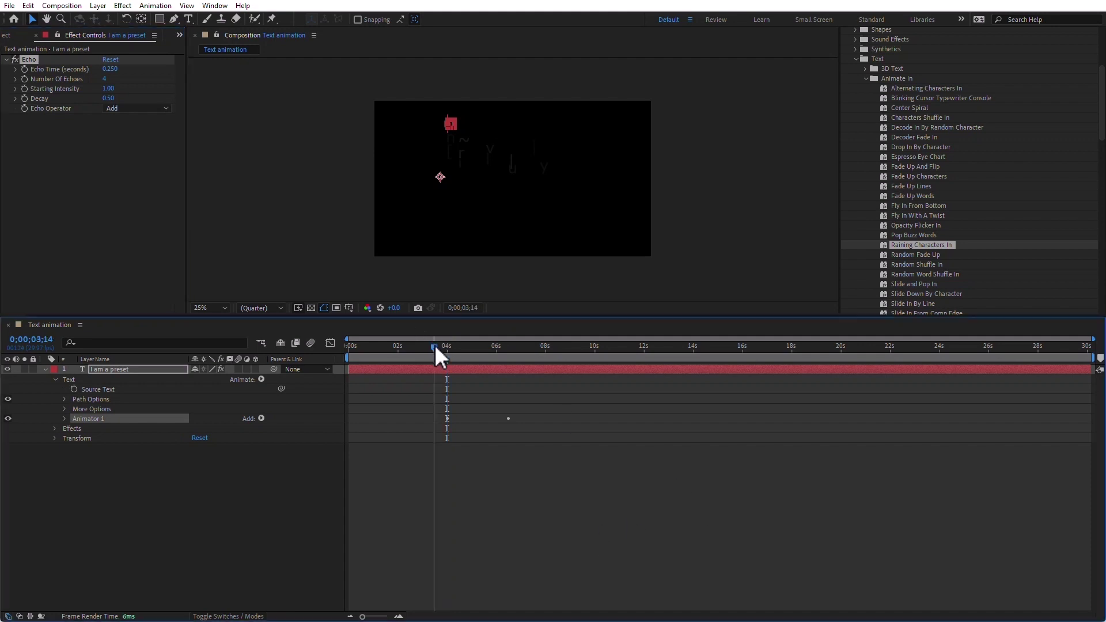
key("space")
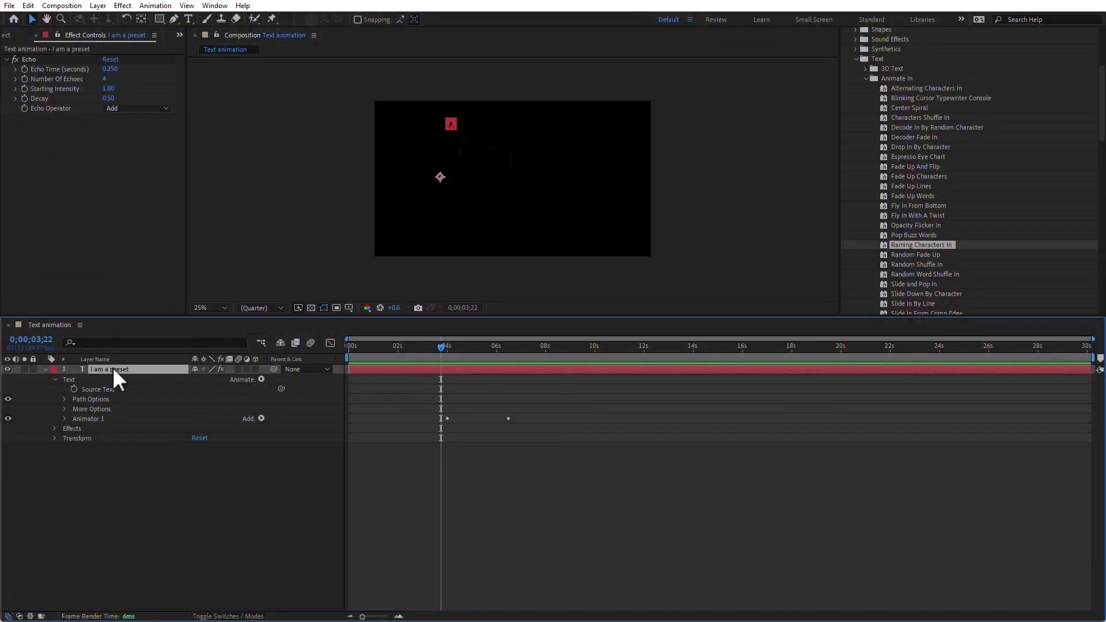
Step: Reveal the Offset keyframes and move the last one to 8 seconds, so the rain-in spans 4–8 s
key("u")
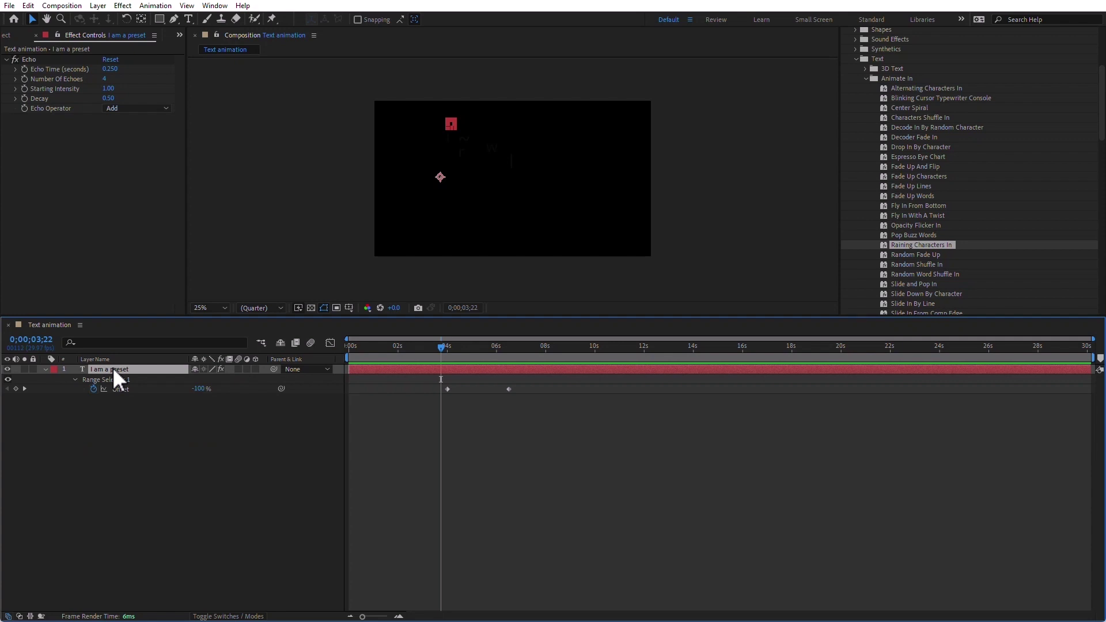
left_click(25, 389)
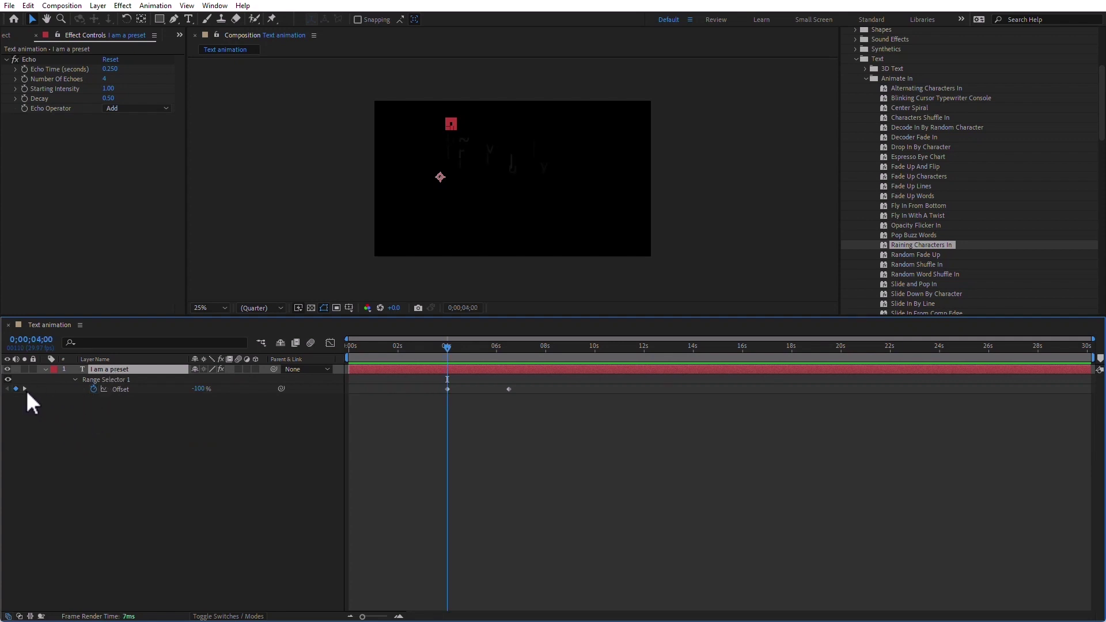
left_click_drag(402, 346, 448, 353)
left_click(35, 340)
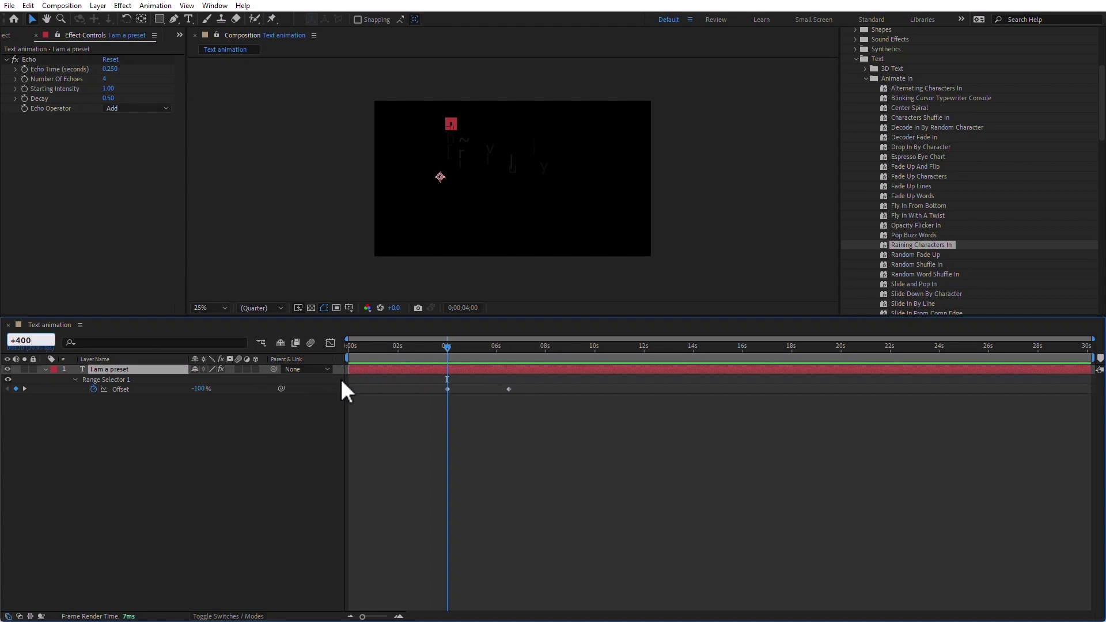
type("+400")
key("Return")
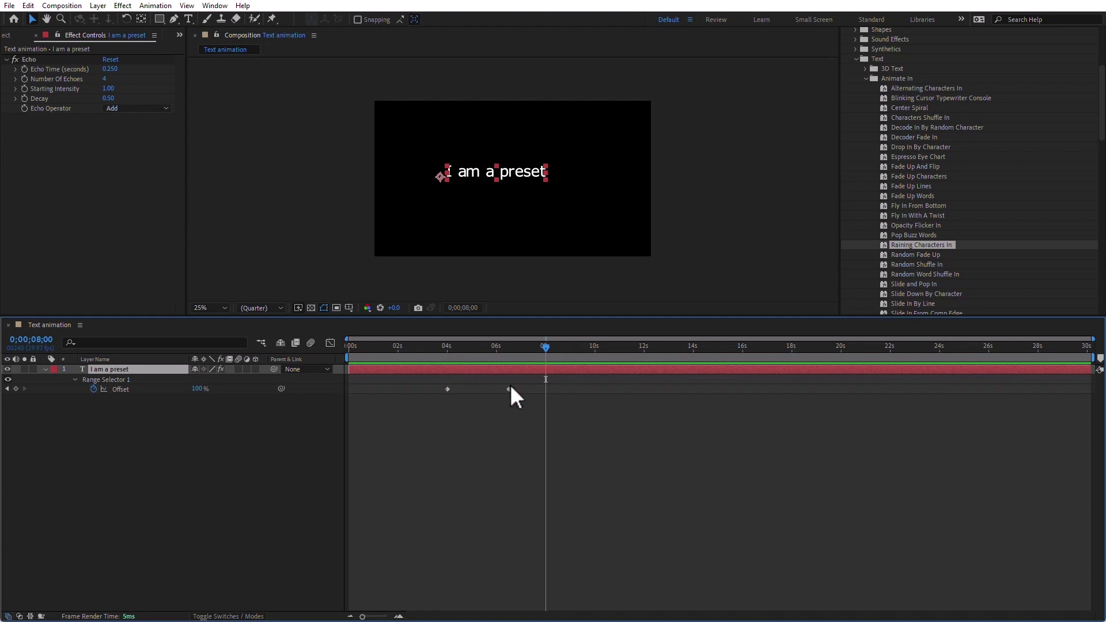
left_click_drag(509, 388, 546, 389)
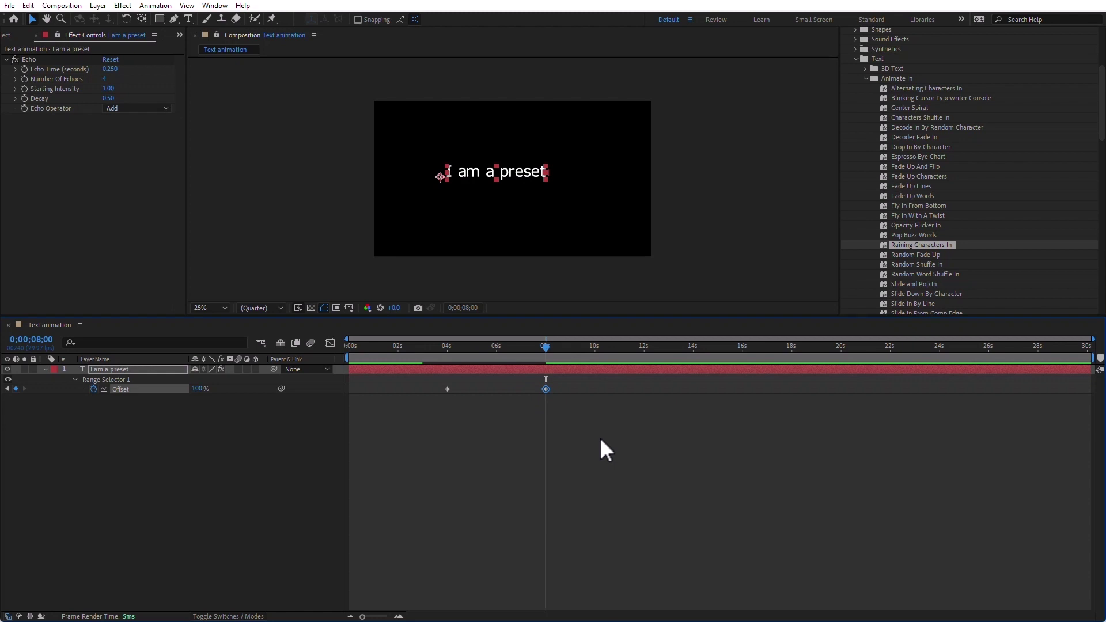